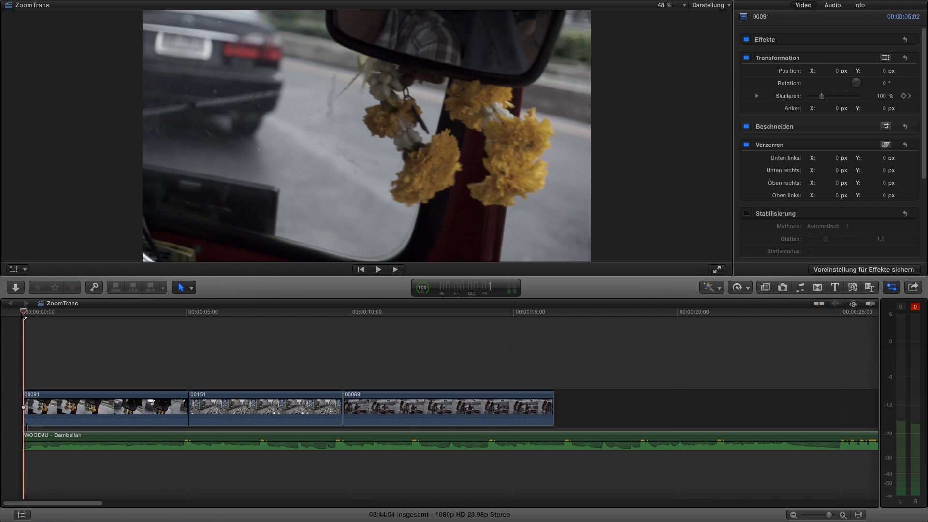
Step: Preview clip 00091 from its opening frames through the mirror shot to its end
left_click_drag(22, 315, 40, 312)
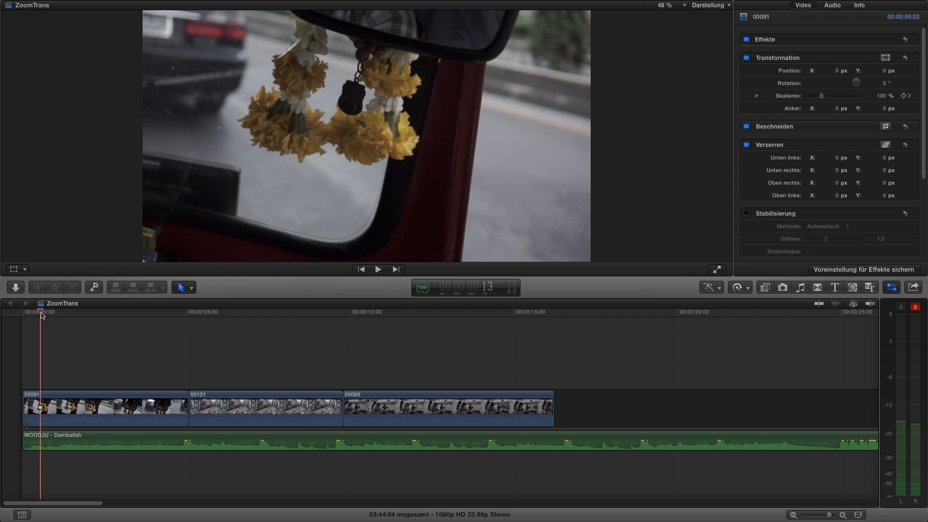
left_click_drag(42, 315, 220, 346)
left_click(173, 387)
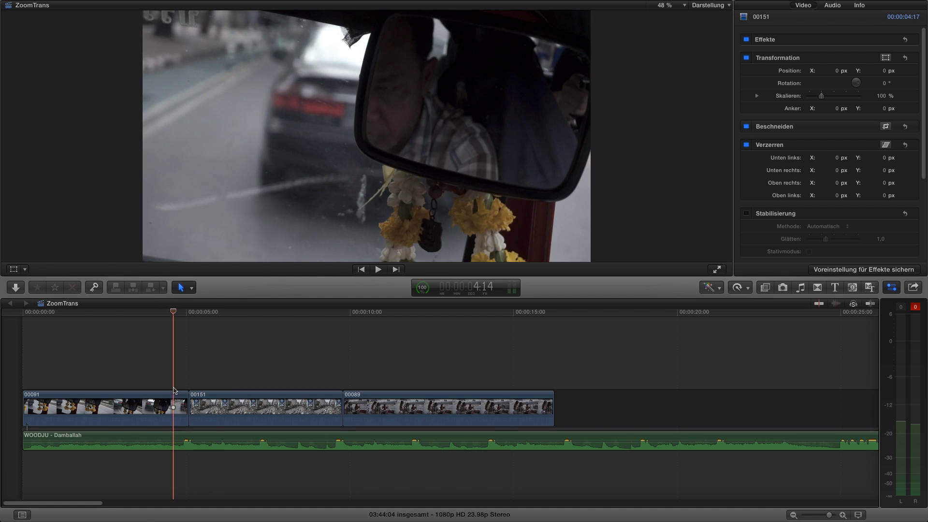
left_click(144, 386)
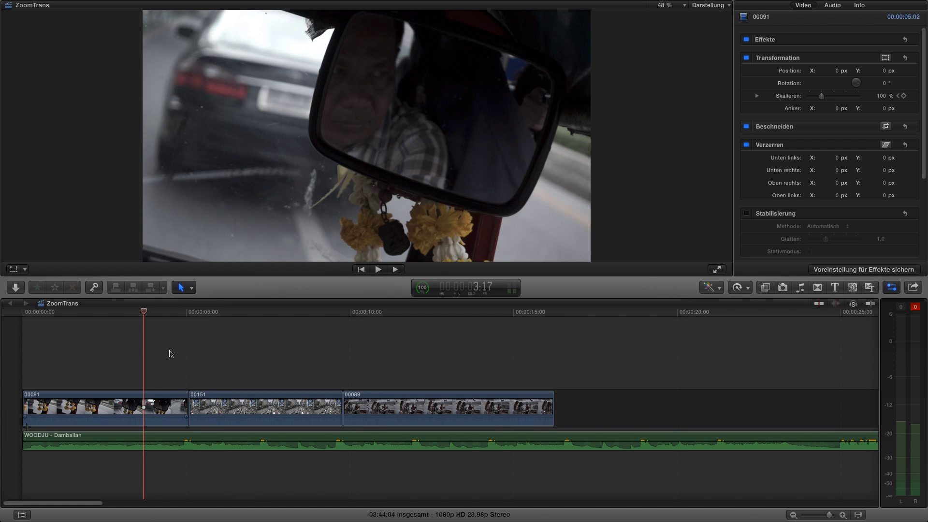
key("space")
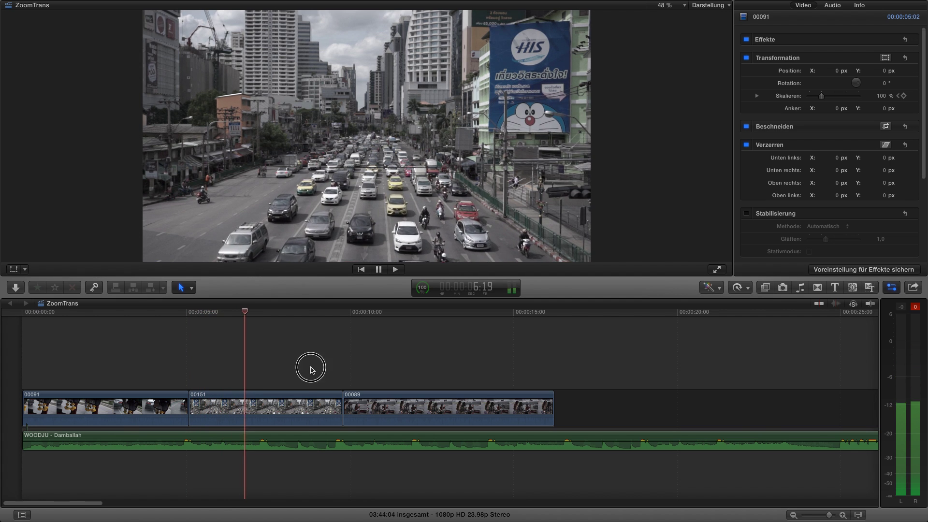
left_click(150, 369)
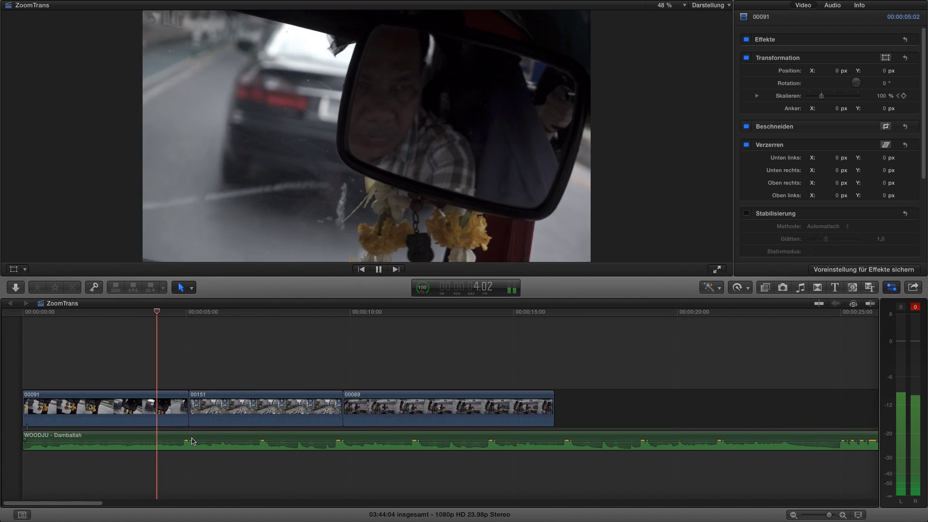
key("space")
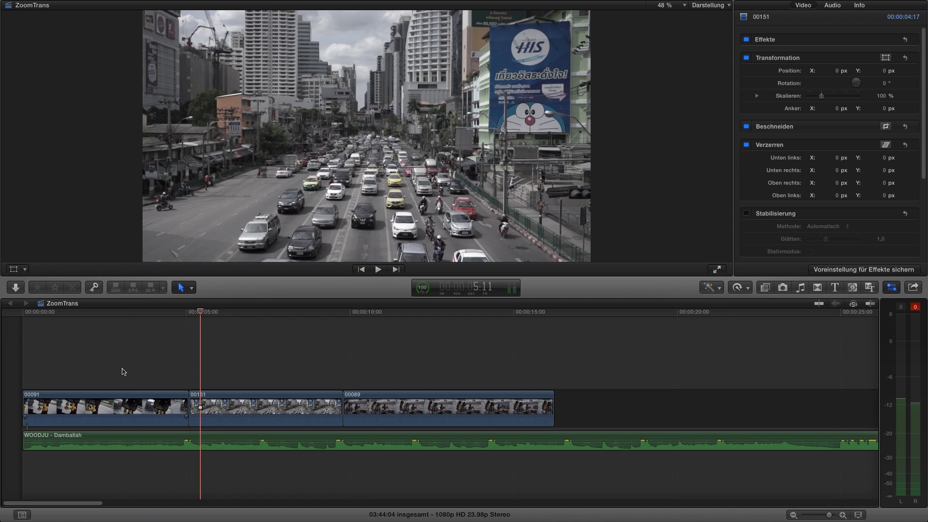
left_click(122, 372)
left_click_drag(138, 314, 61, 379)
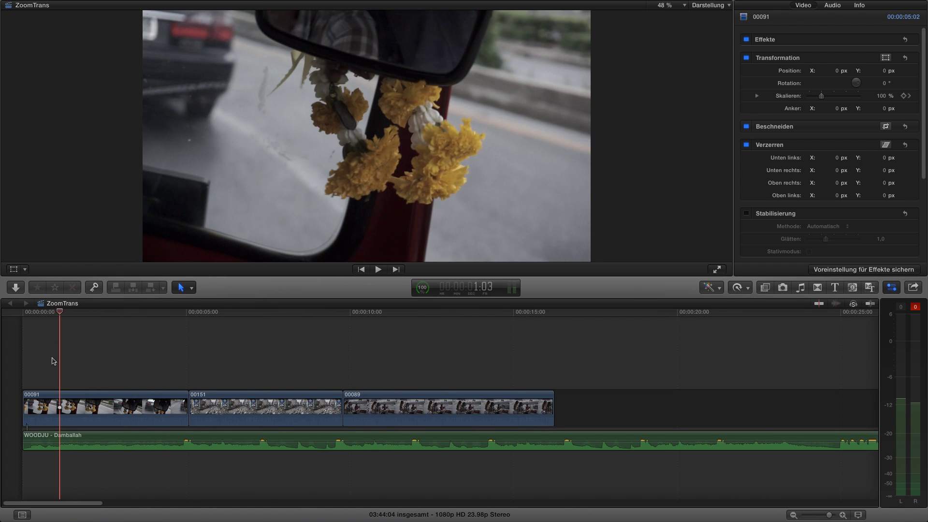
Step: Add a 100% Scale keyframe about two seconds into clip 00091
left_click_drag(62, 314, 99, 318)
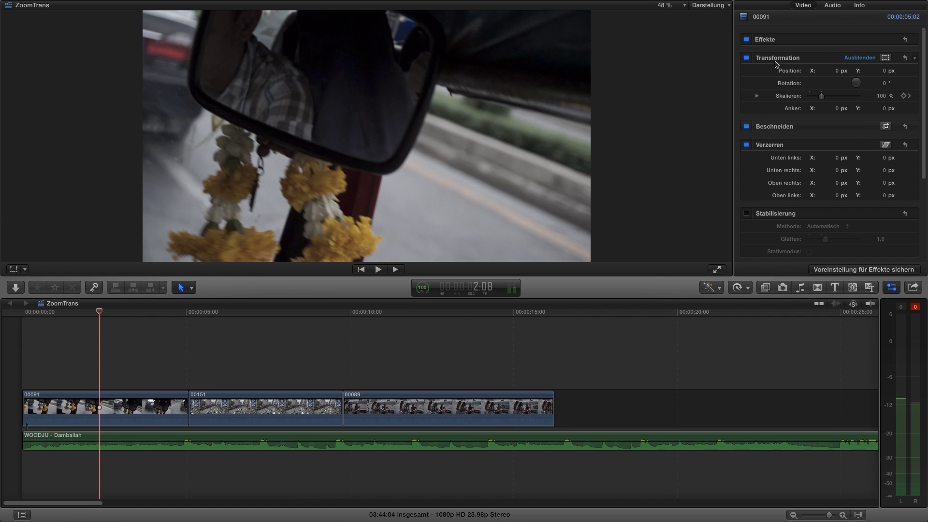
left_click(118, 415)
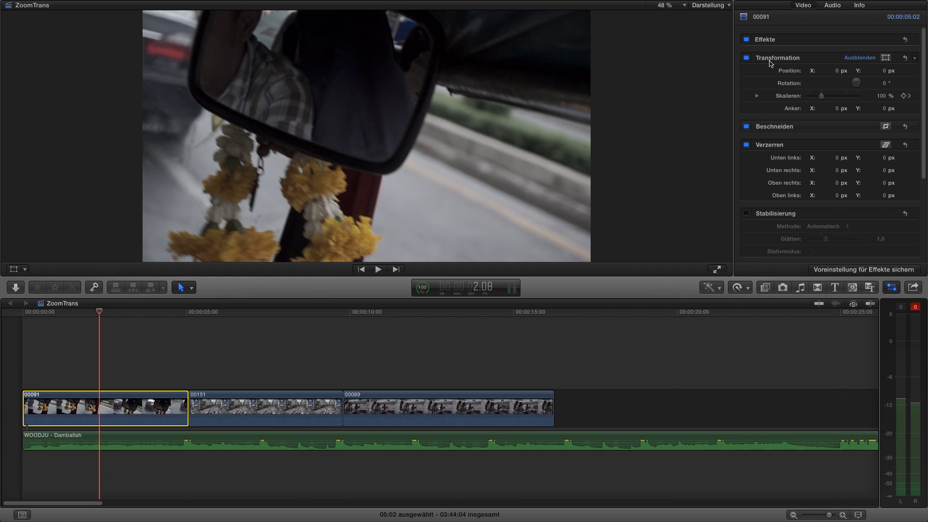
left_click(904, 95)
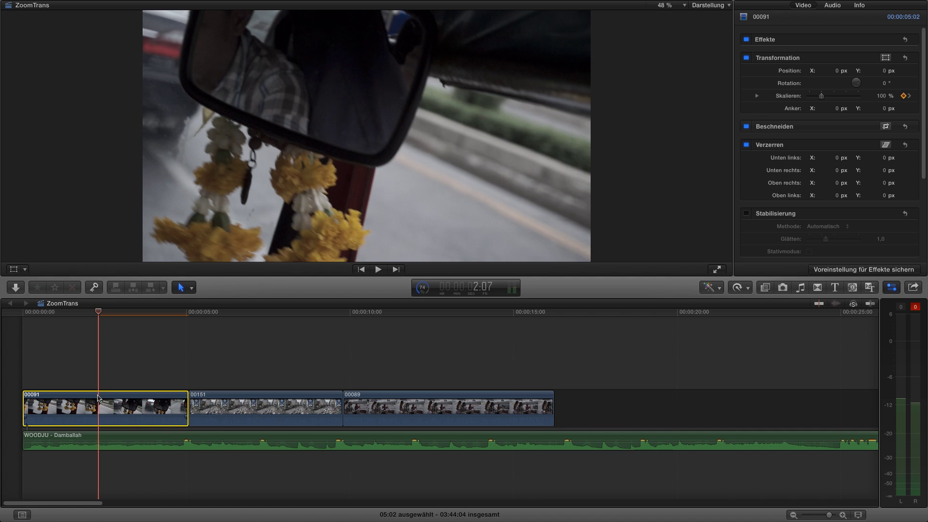
left_click(97, 312)
Step: At 4:21, just before the cut, scale clip 00091 up to 141% as a keyframe
left_click_drag(97, 312, 179, 313)
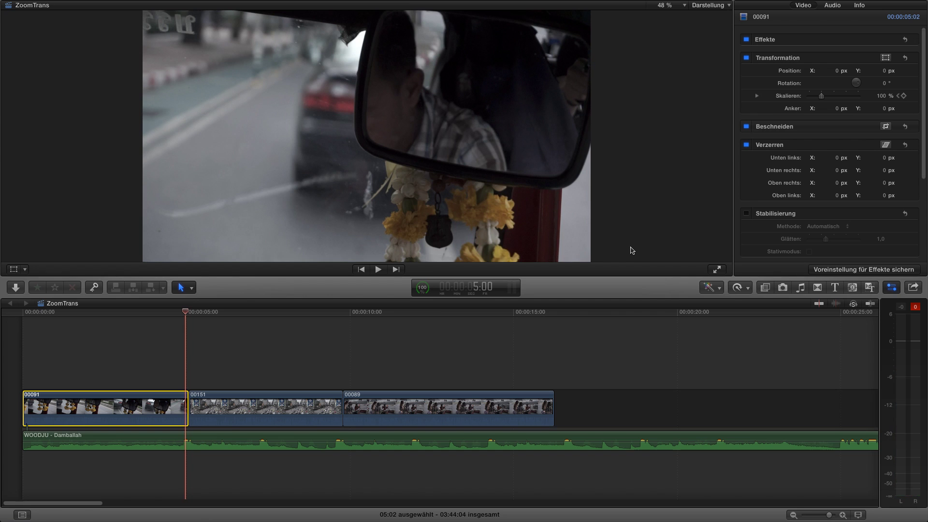
key("Left")
key("Right")
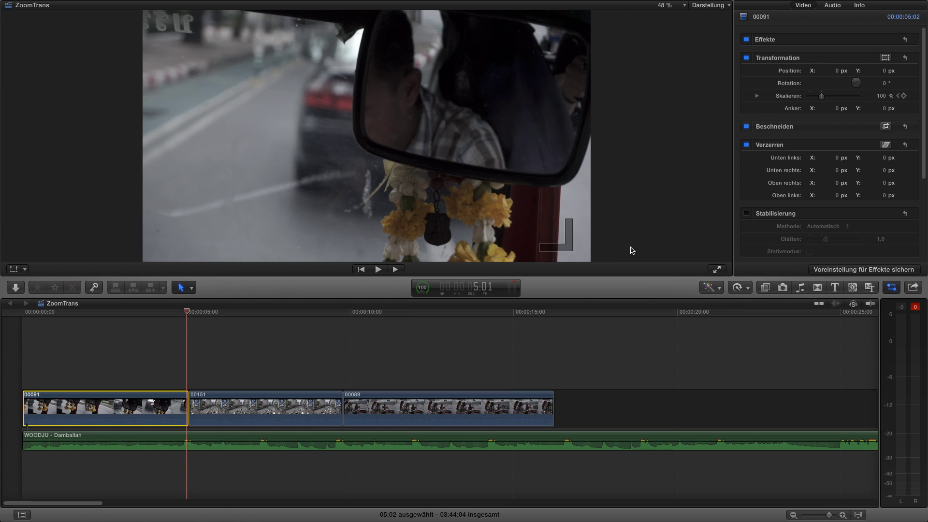
key("Left")
key("Left")
key("Left")
key("Left")
key("Left")
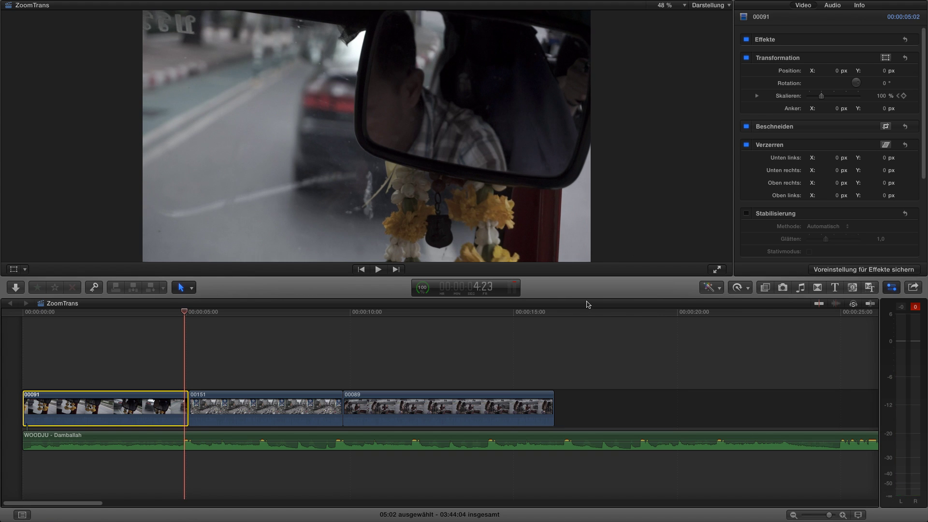
mouse_move(800, 100)
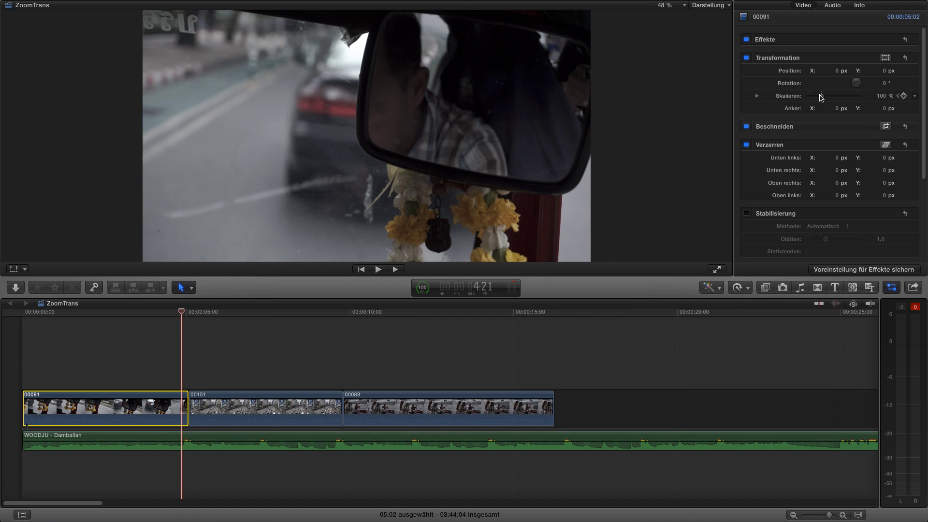
left_click_drag(820, 97, 827, 98)
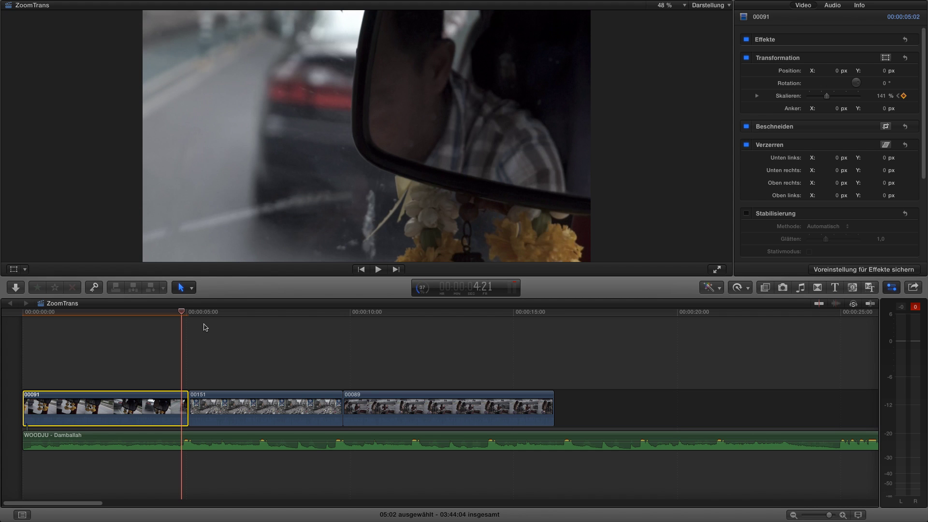
Step: Lower the scale on clip 00091's last frame at 5:01, then play back the zoom
key("Right")
key("Right")
key("Right")
key("Right")
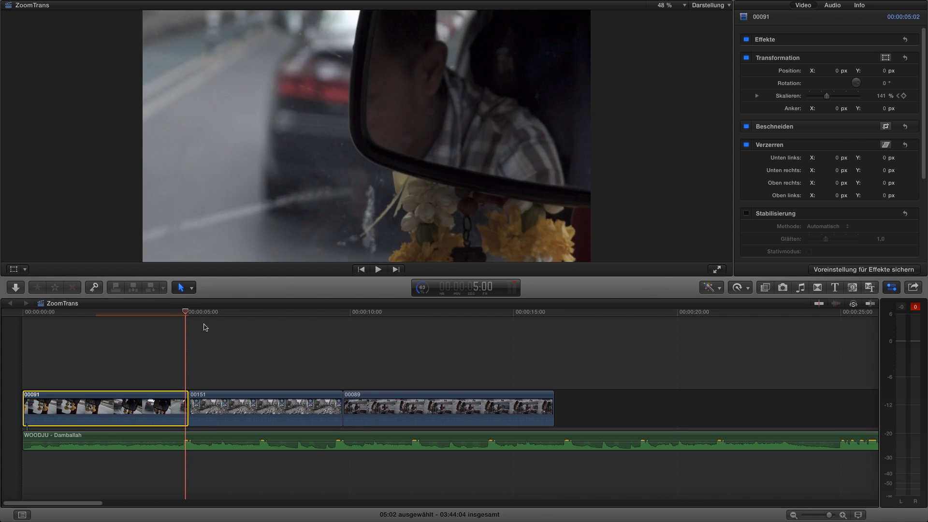
key("Right")
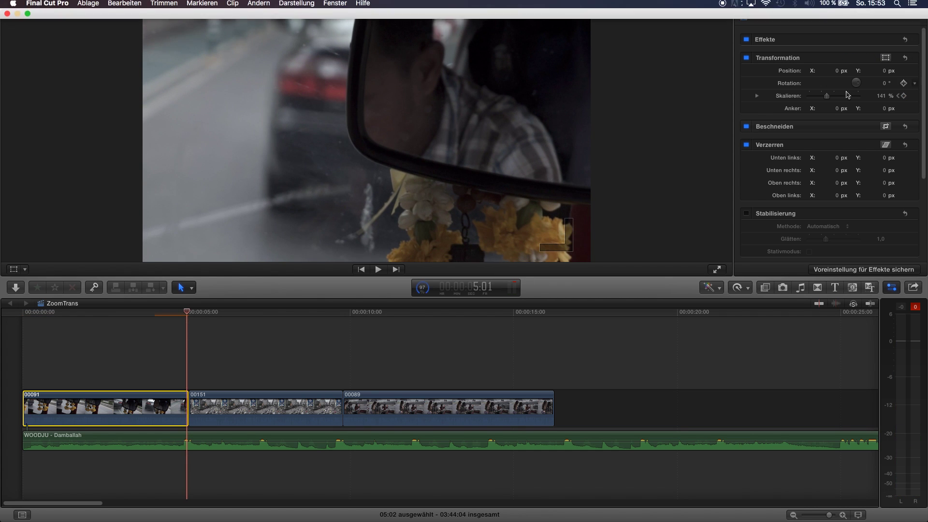
left_click_drag(829, 99, 824, 99)
left_click(88, 338)
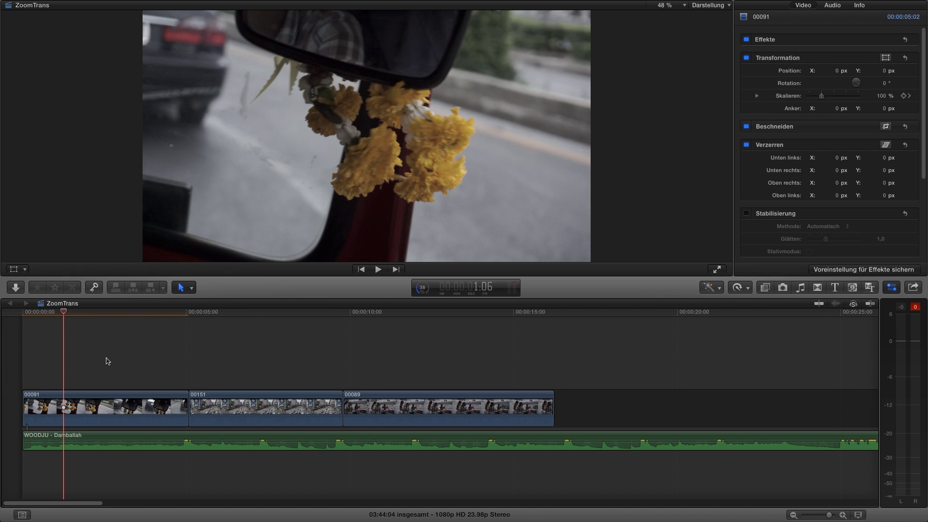
key("space")
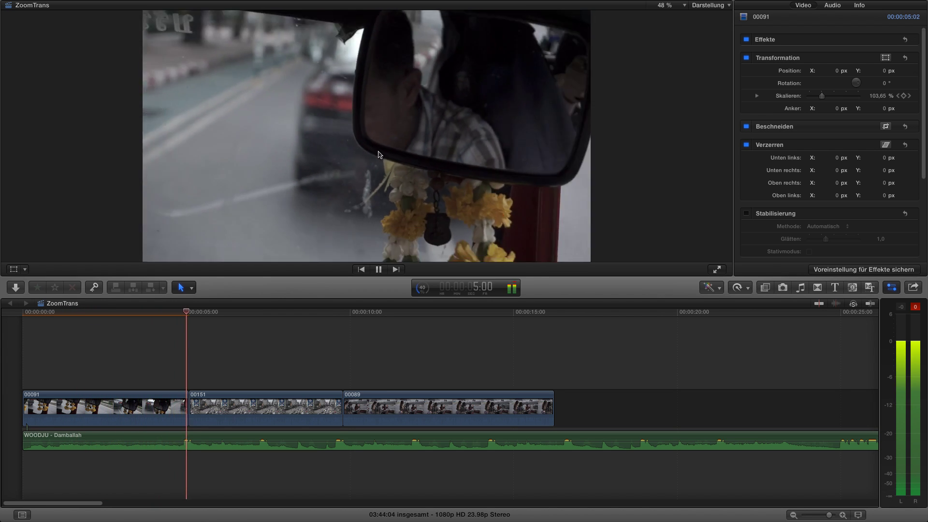
left_click(131, 356)
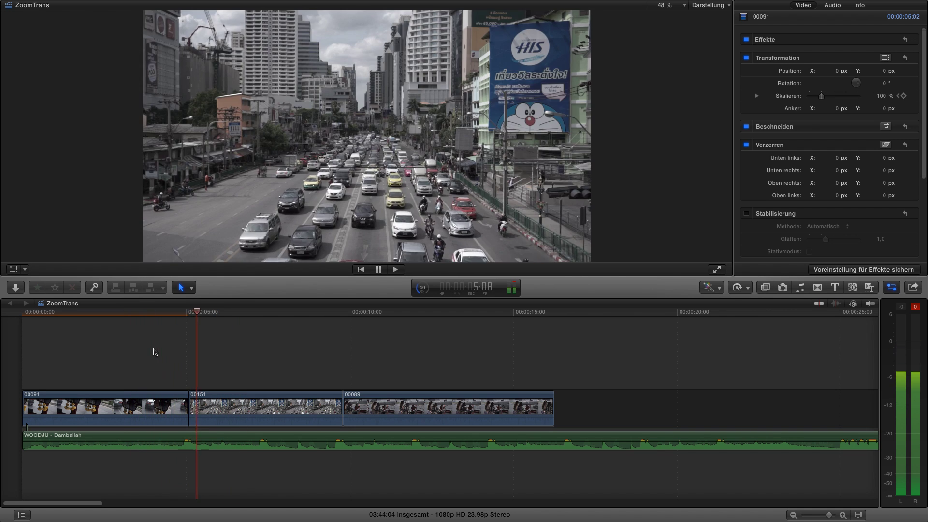
left_click(172, 357)
key("space")
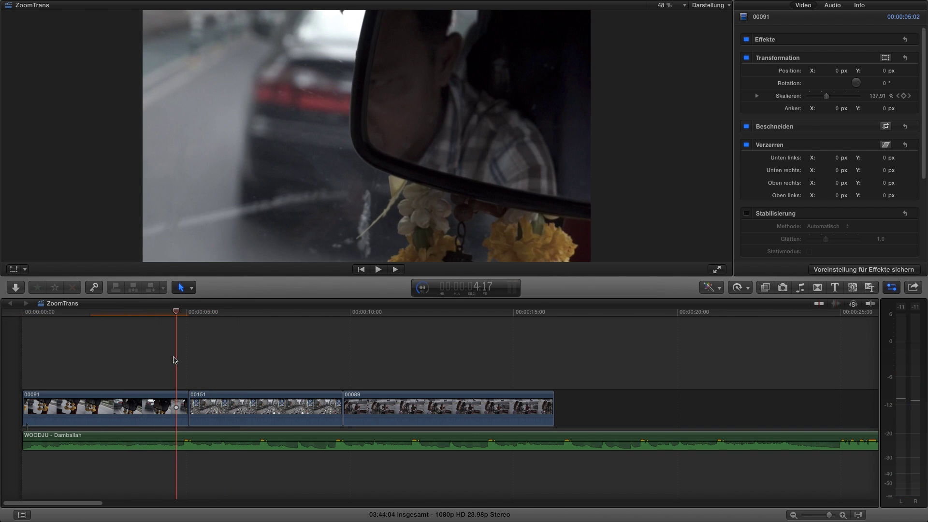
key("Right")
key("Right")
key("Right")
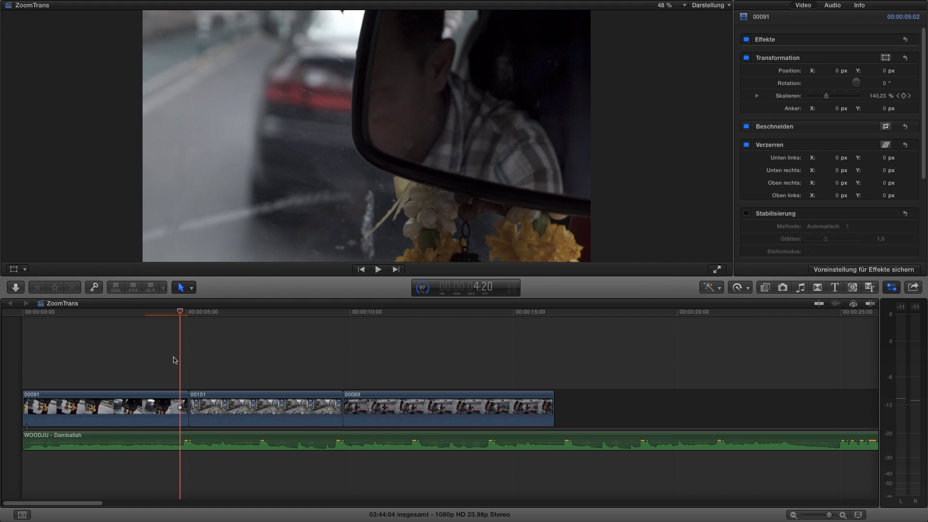
key("Right")
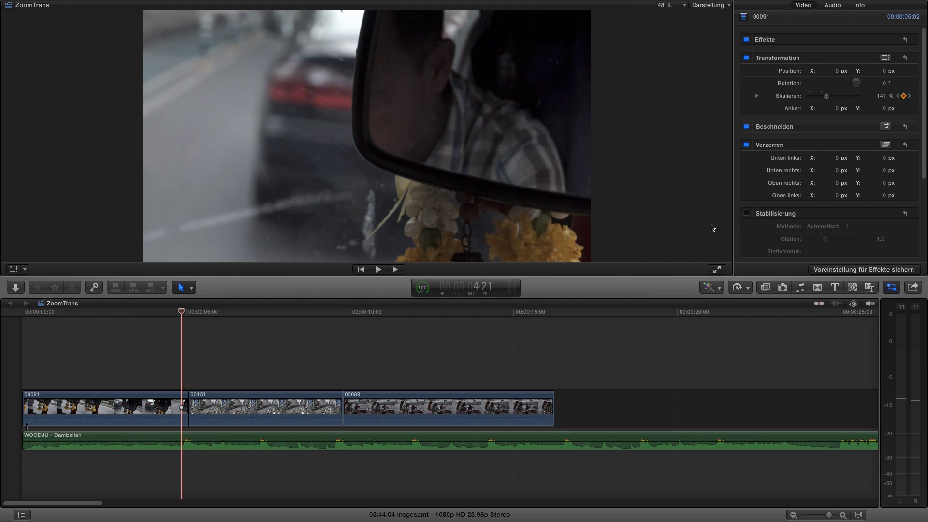
left_click(899, 96)
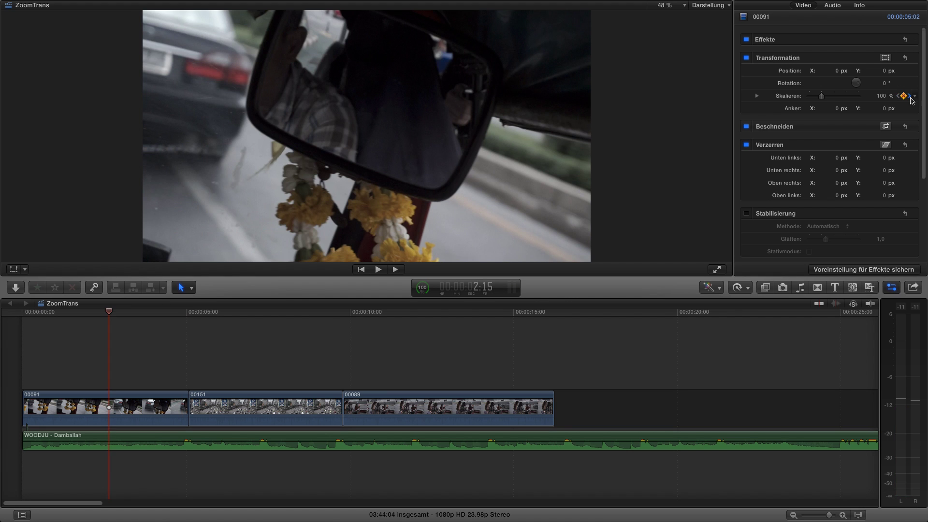
left_click(911, 95)
left_click(898, 96)
left_click(911, 97)
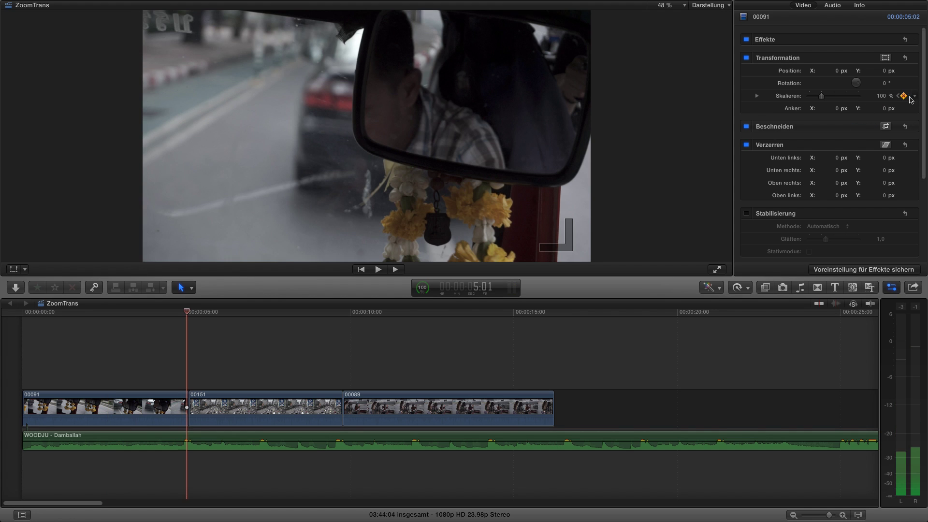
left_click(899, 96)
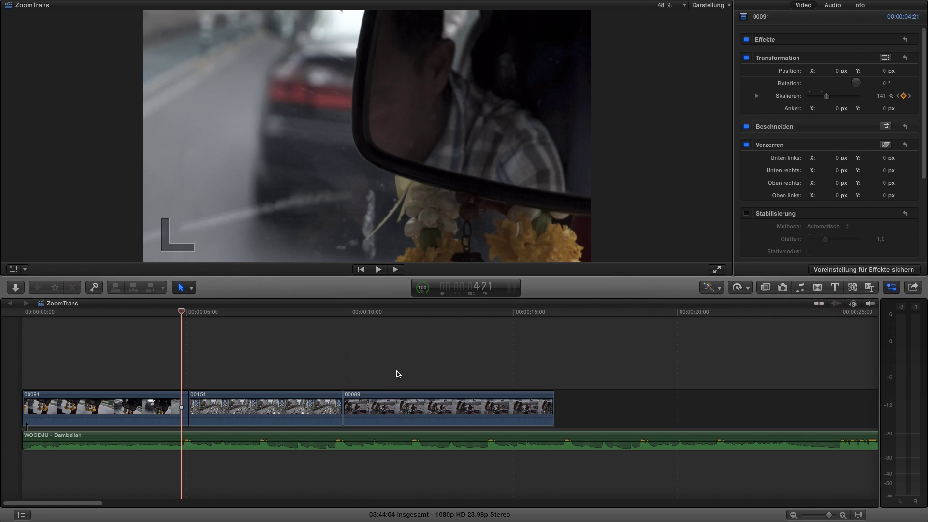
Step: Apply the Zoom blur effect to the five-frame piece and lower its Amount from 32 to 8
left_click(766, 288)
left_click(753, 502)
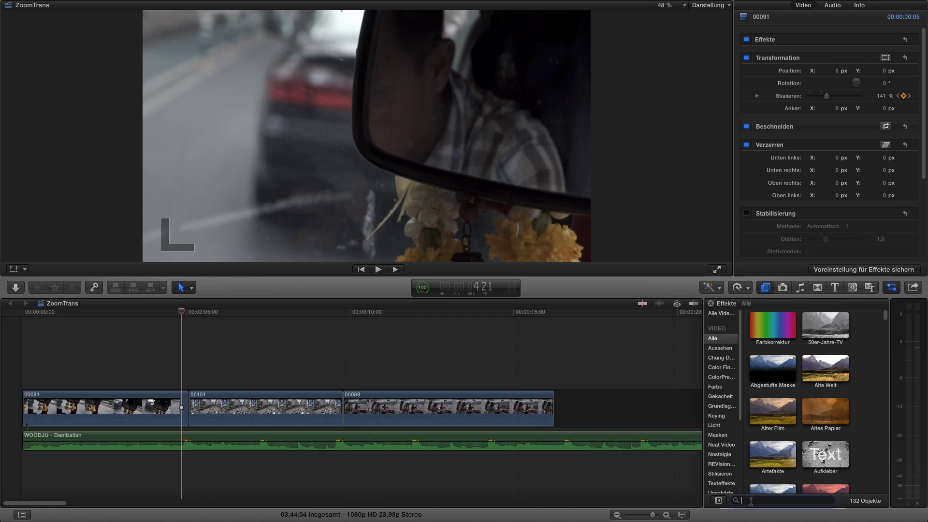
type("zoom")
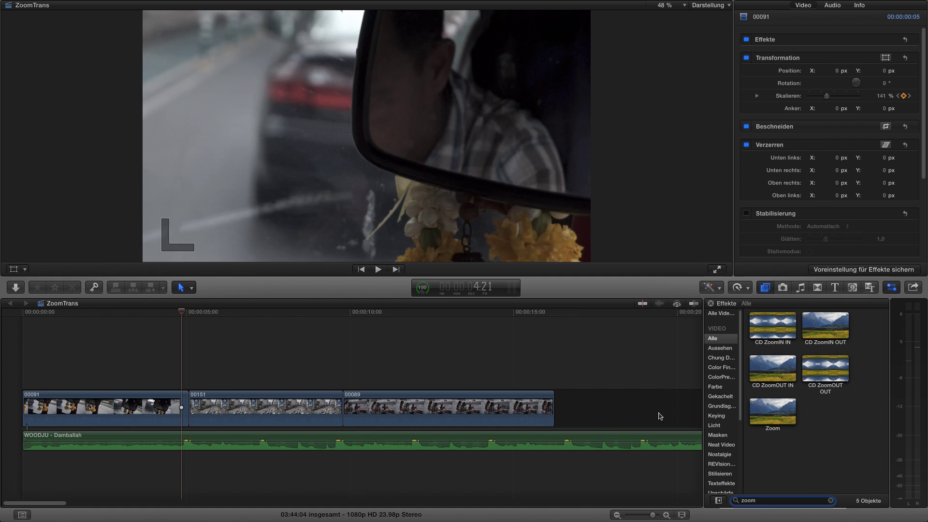
left_click_drag(772, 404, 183, 408)
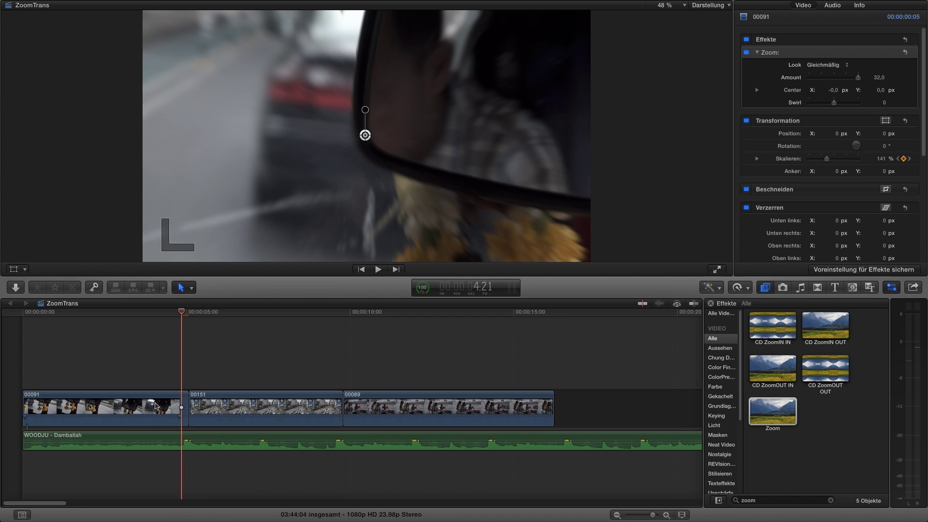
left_click(185, 408)
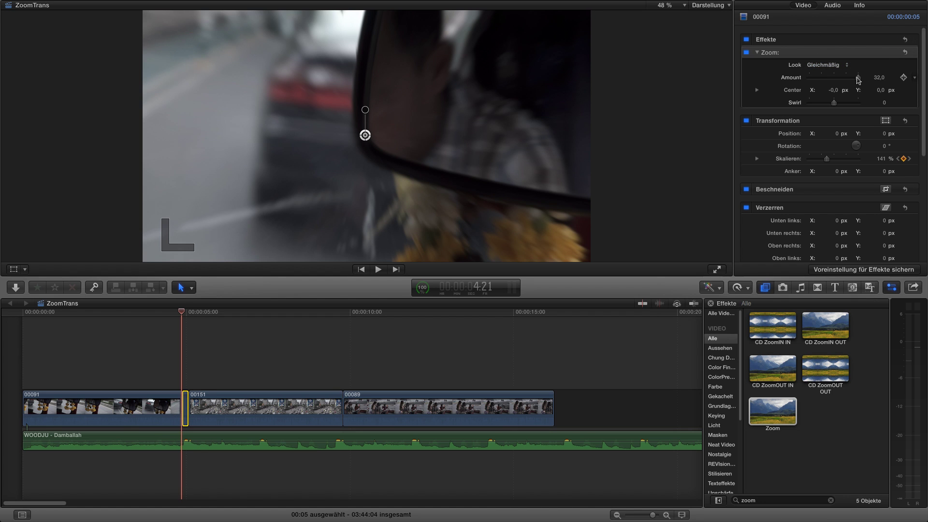
left_click_drag(860, 78, 819, 81)
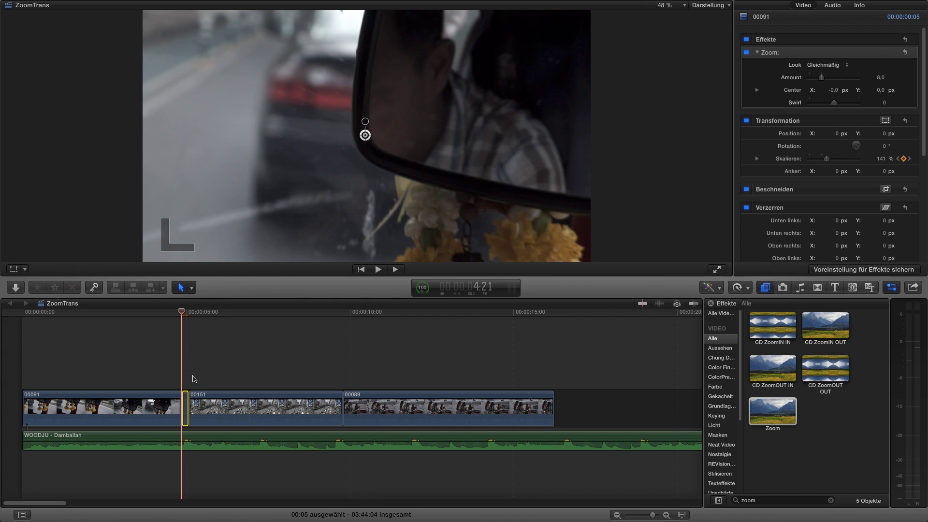
Step: Preview the weaker blur, raise the Zoom Amount to 28, and step back before the piece
key("space")
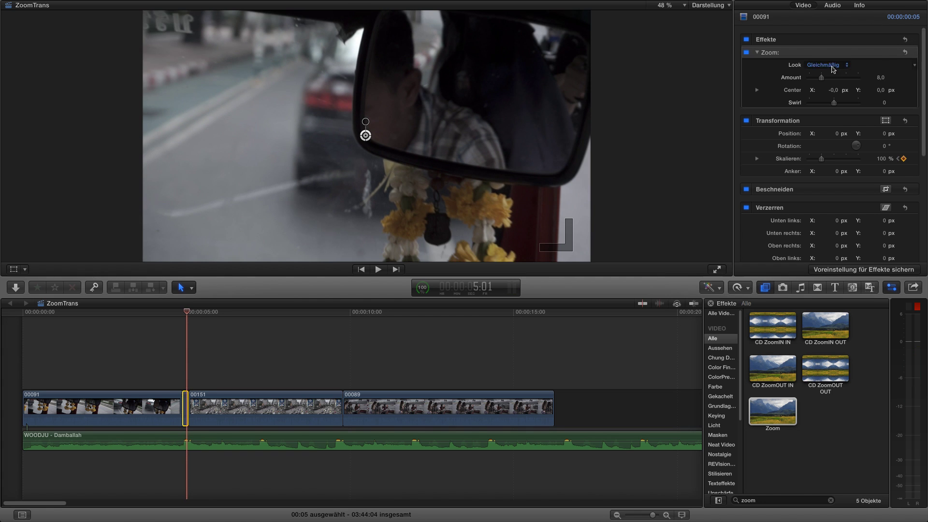
left_click_drag(823, 80, 854, 80)
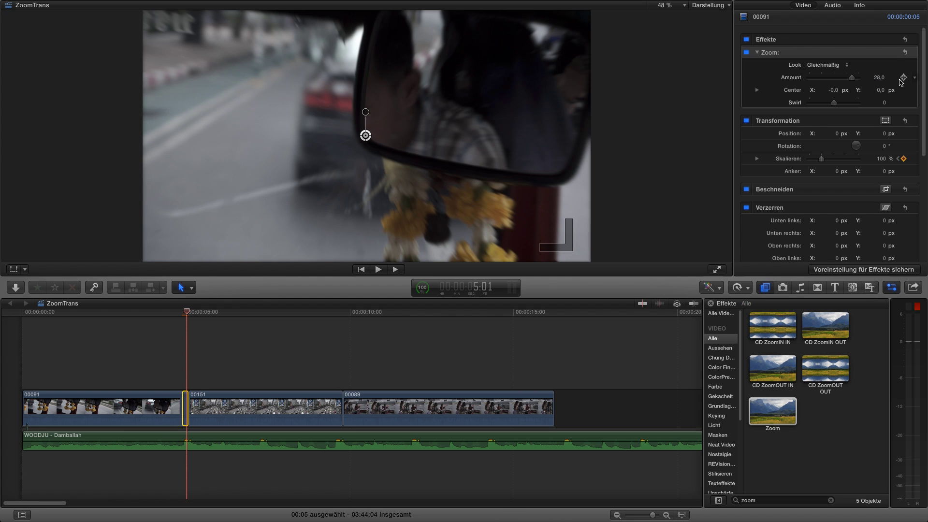
key("Left")
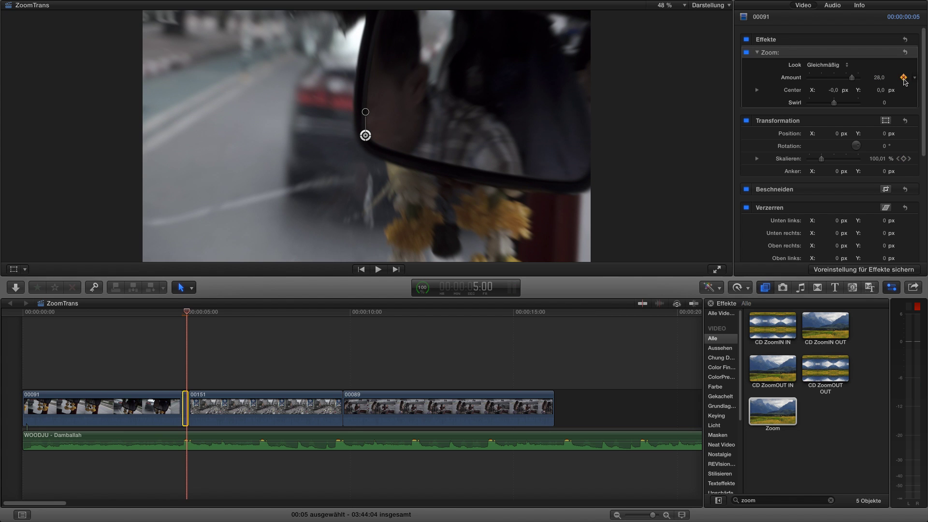
key("Left")
key("Left")
key("Left")
key("Left")
key("Left")
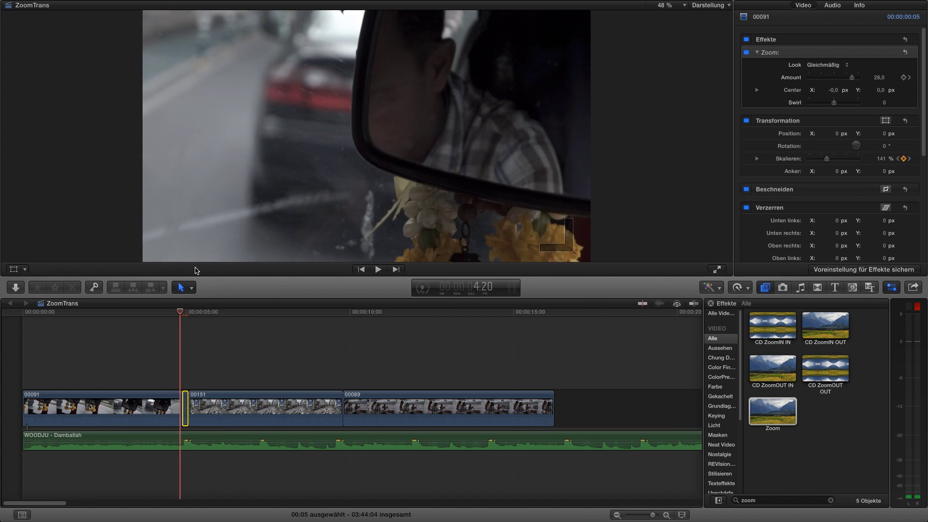
Step: Play back the first zoom transition, then select clip 00151 at its first frames
left_click(49, 348)
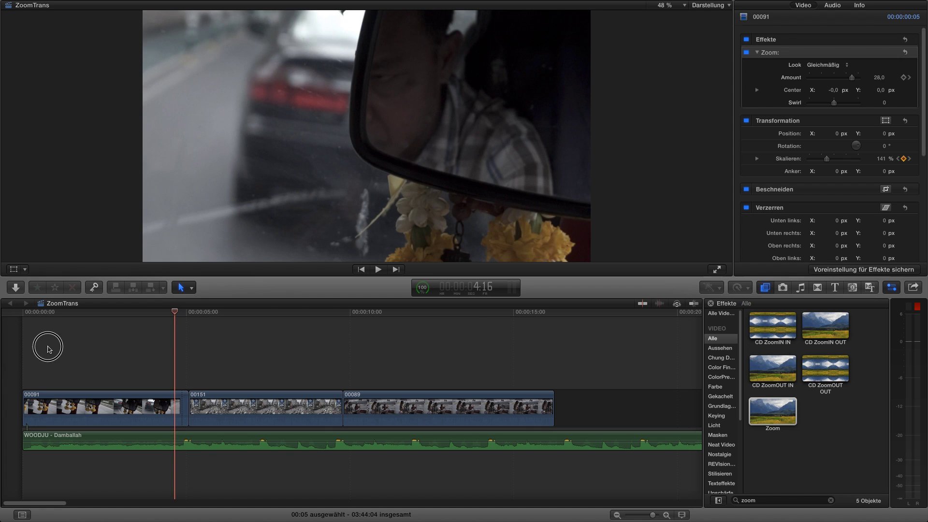
key("space")
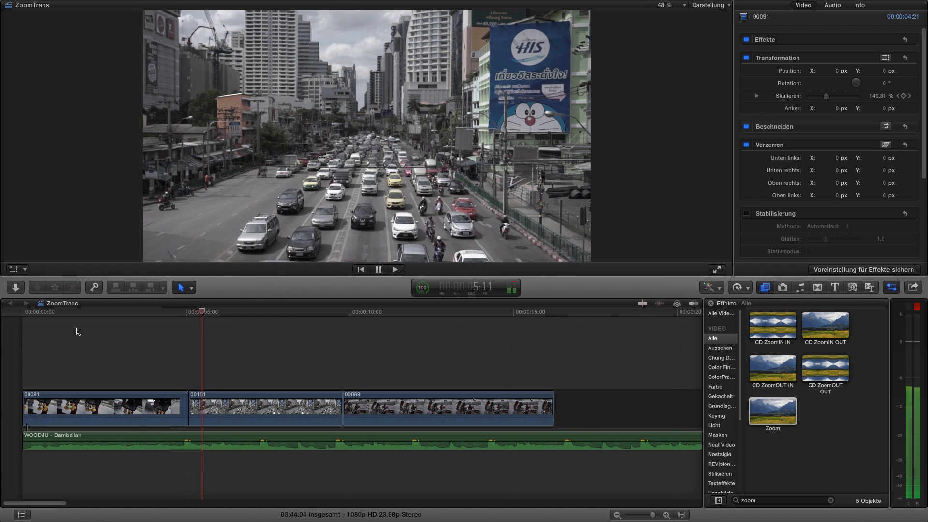
key("space")
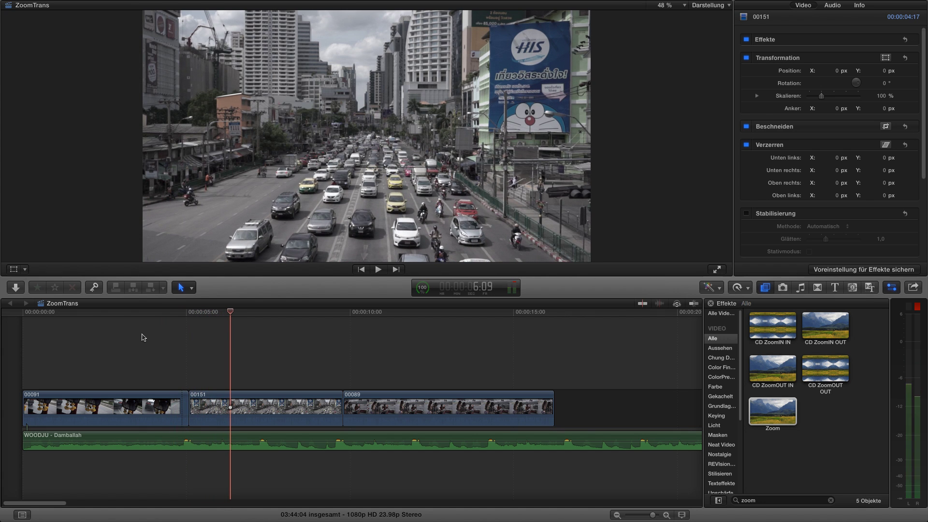
key("Left")
key("Left")
key("Left")
key("Left")
key("Left")
key("Left")
key("Left")
key("Left")
key("Left")
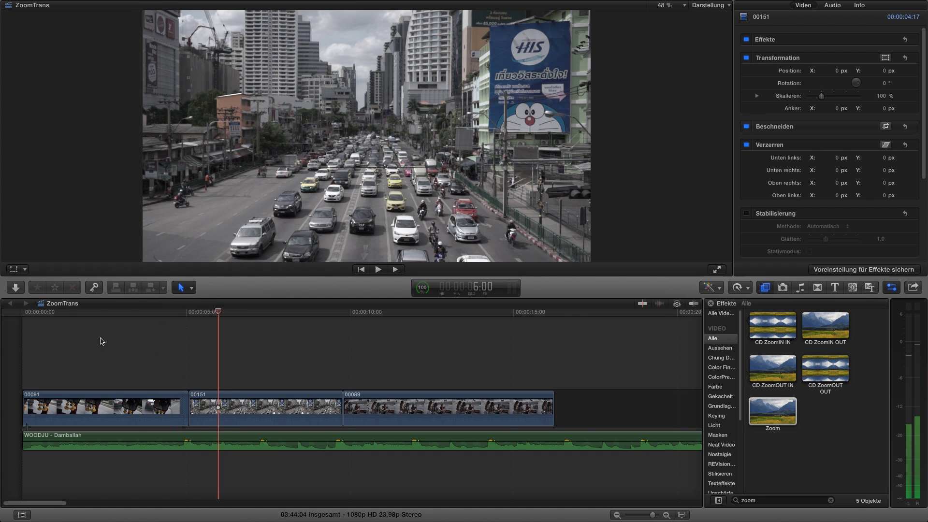
key("Left")
key("Left")
key("Left")
key("Left")
key("Left")
key("Left")
key("Left")
key("Left")
key("Left")
key("Left")
key("Left")
key("Left")
key("Left")
key("Left")
key("Left")
key("Left")
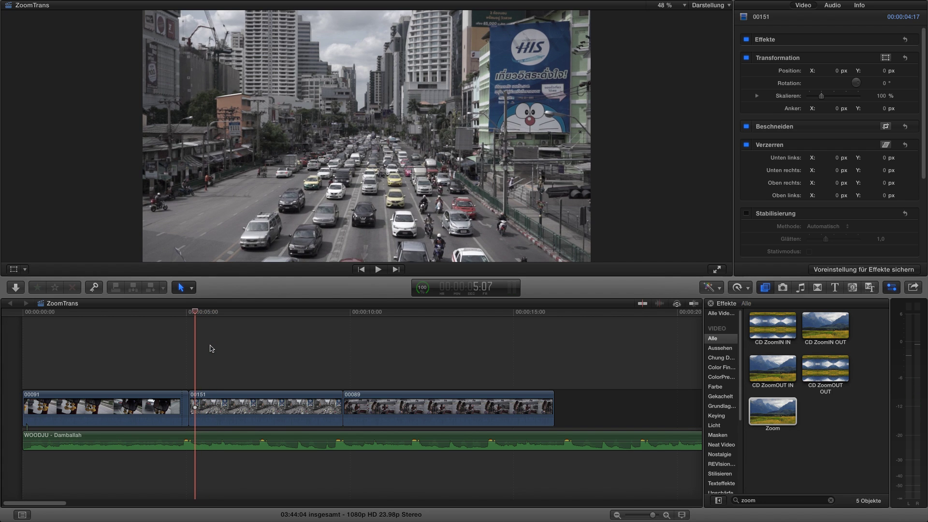
key("Left")
key("Left")
key("Left")
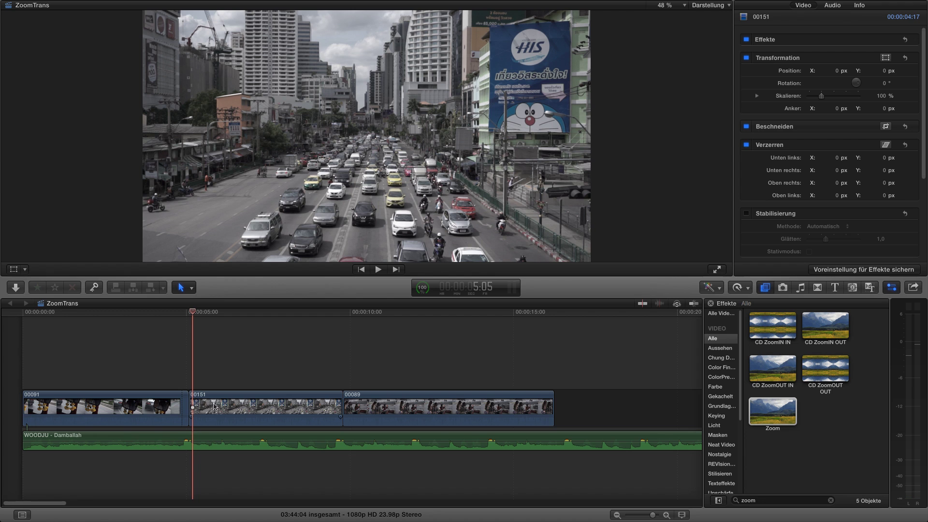
left_click(217, 405)
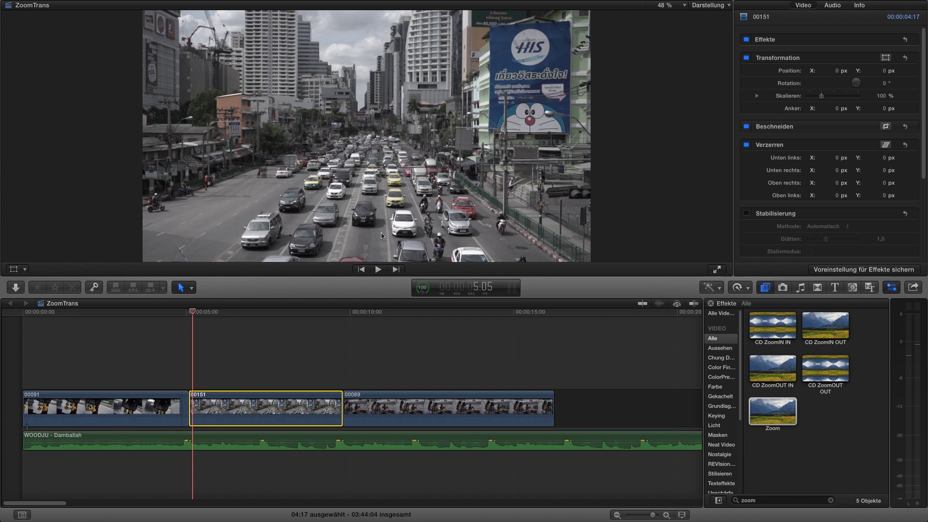
key("Left")
key("Left")
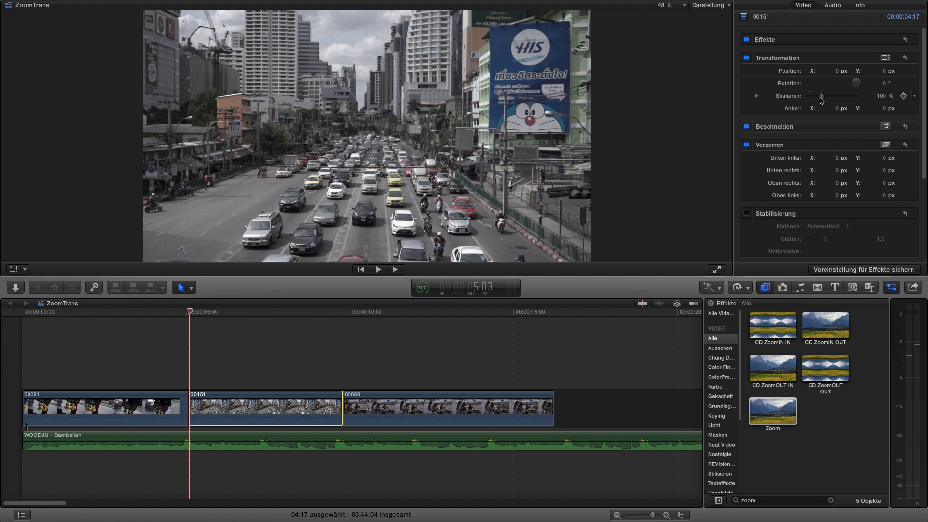
Step: Keyframe clip 00151's Scale at 125% at its start and 100% near its end at 9:14
left_click_drag(822, 99, 825, 100)
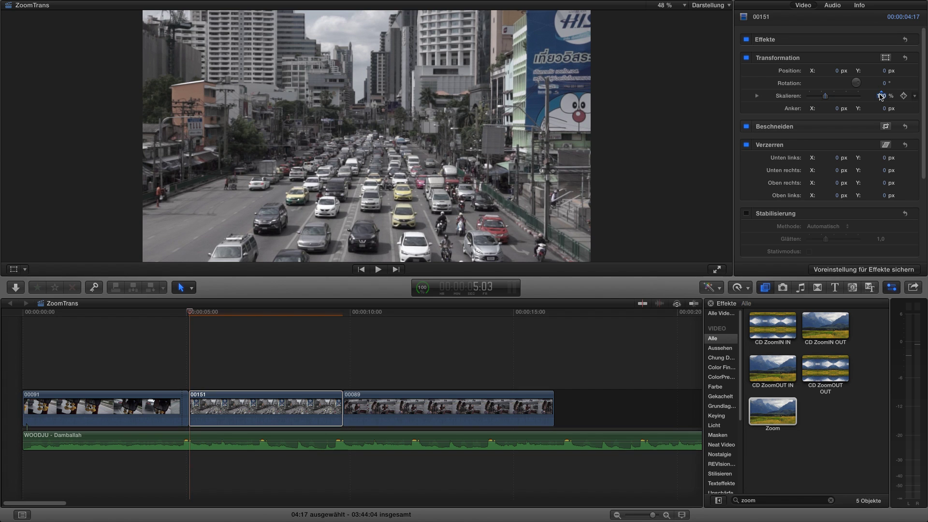
left_click(903, 96)
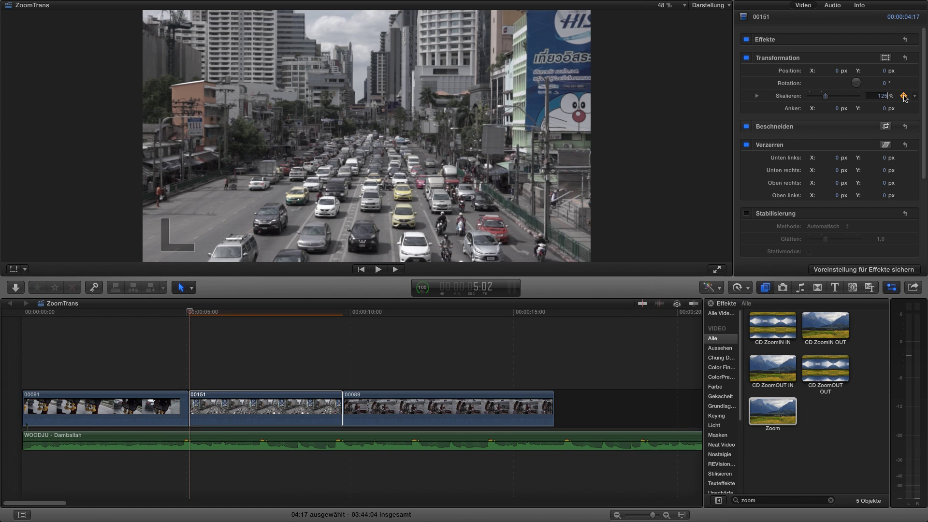
left_click(284, 359)
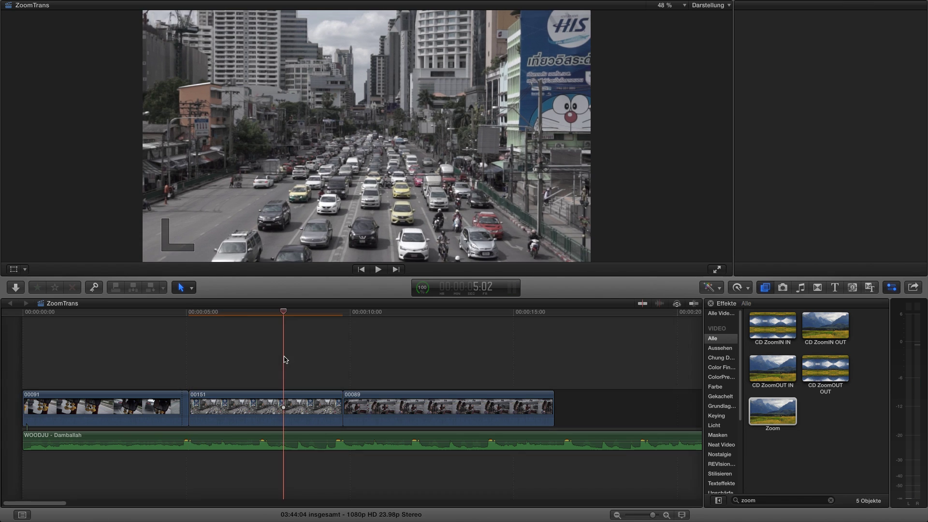
left_click(273, 313)
left_click_drag(274, 313, 338, 339)
left_click(337, 401)
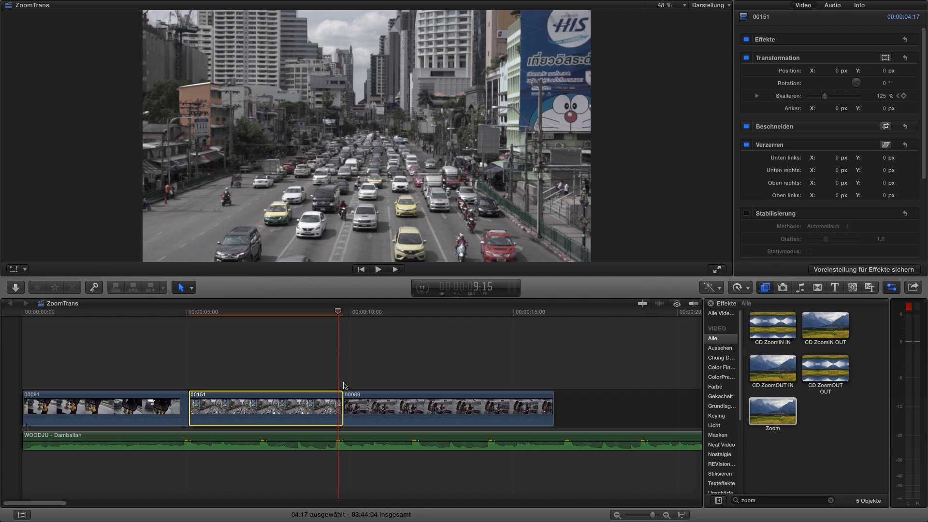
key("Right")
key("Right")
key("Right")
key("Right")
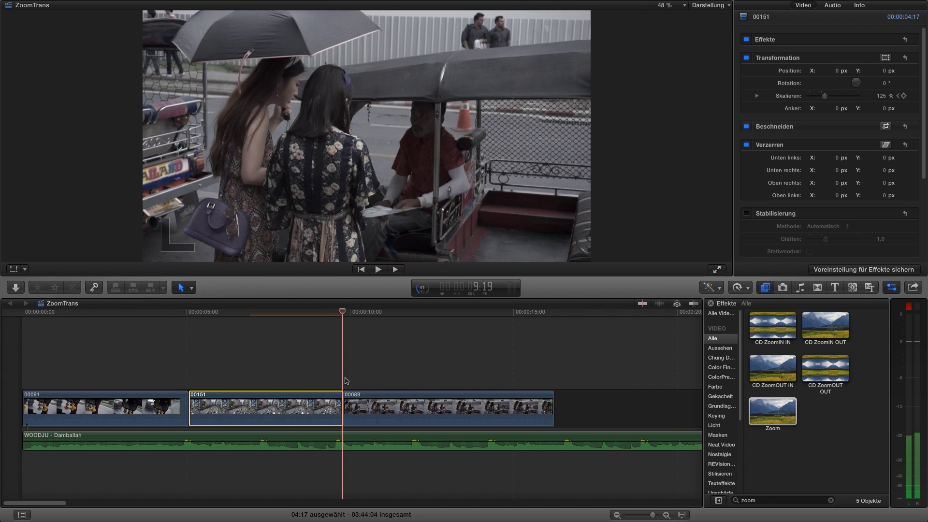
key("Left")
key("Left")
key("Left")
key("Left")
key("Left")
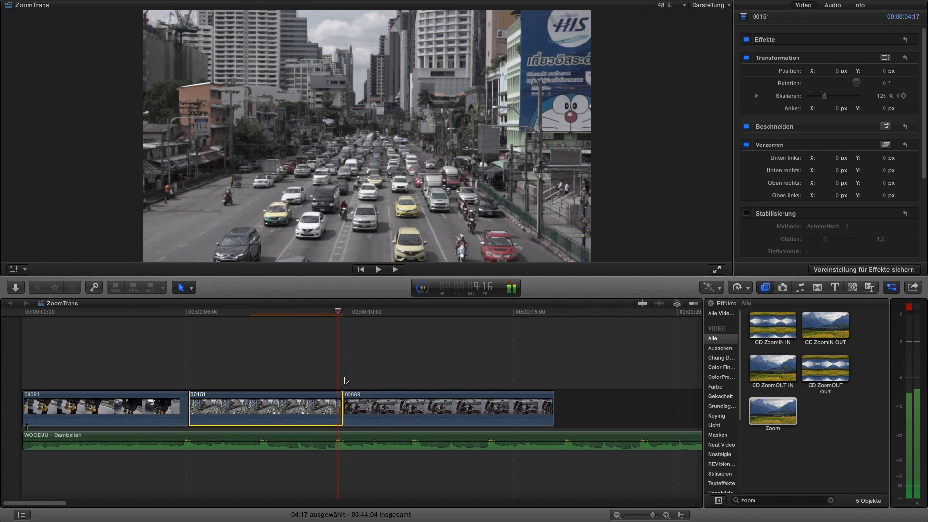
left_click(883, 99)
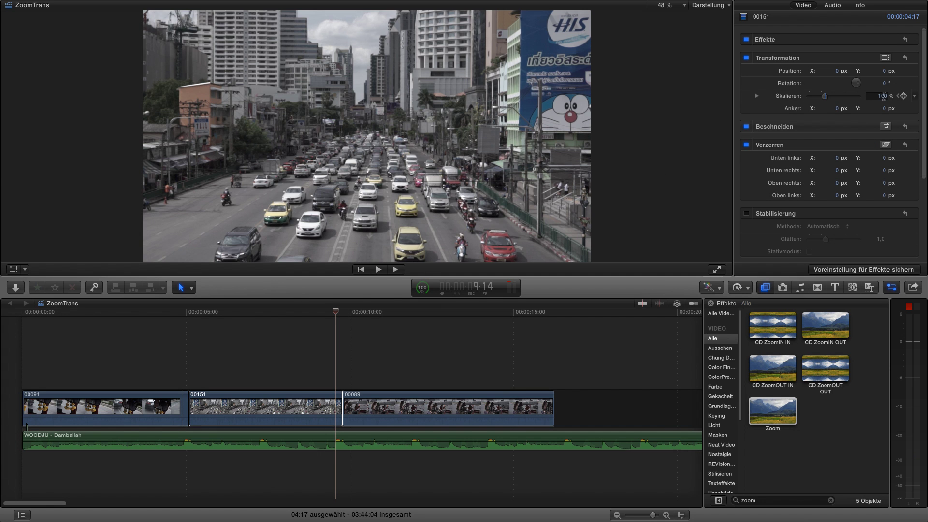
left_click(904, 96)
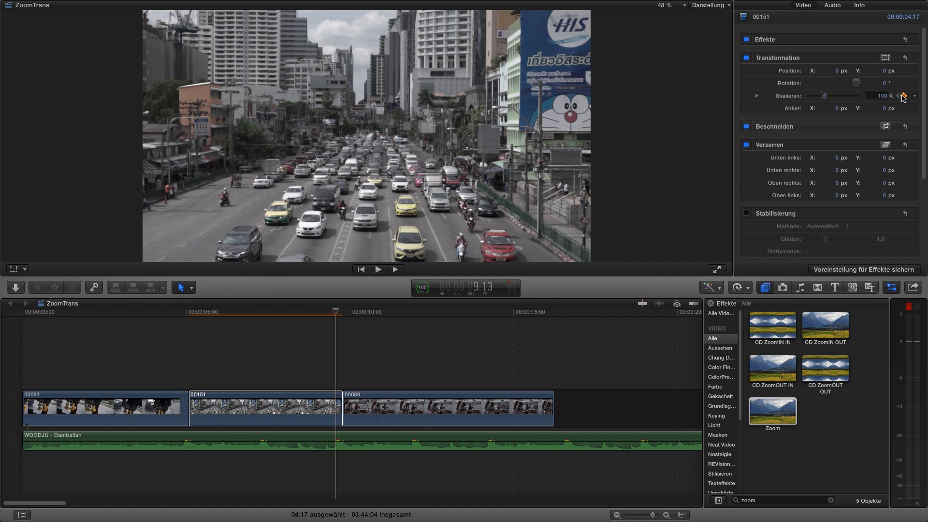
left_click(164, 356)
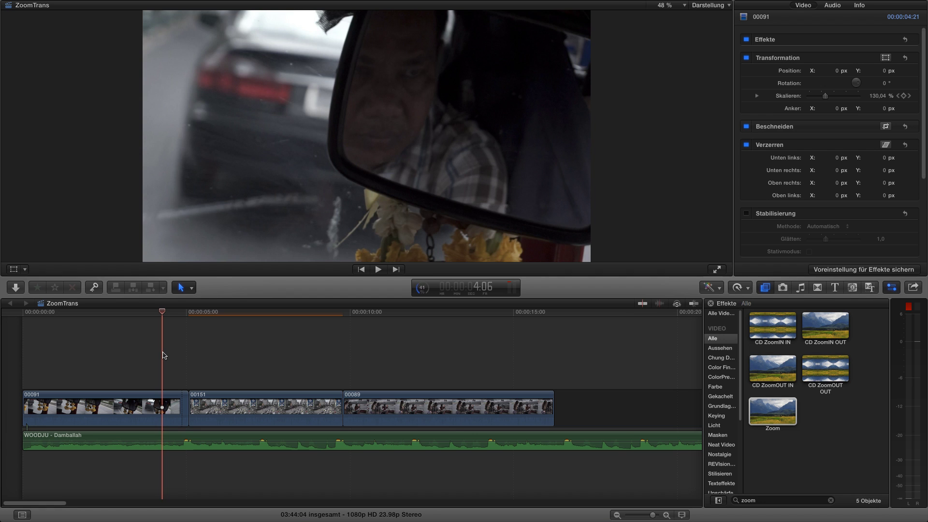
key("space")
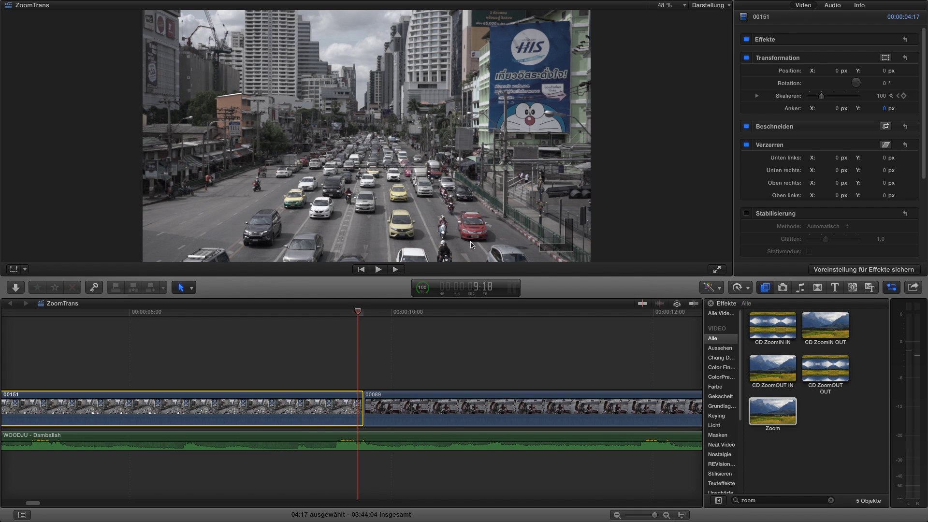
left_click_drag(347, 326, 327, 342)
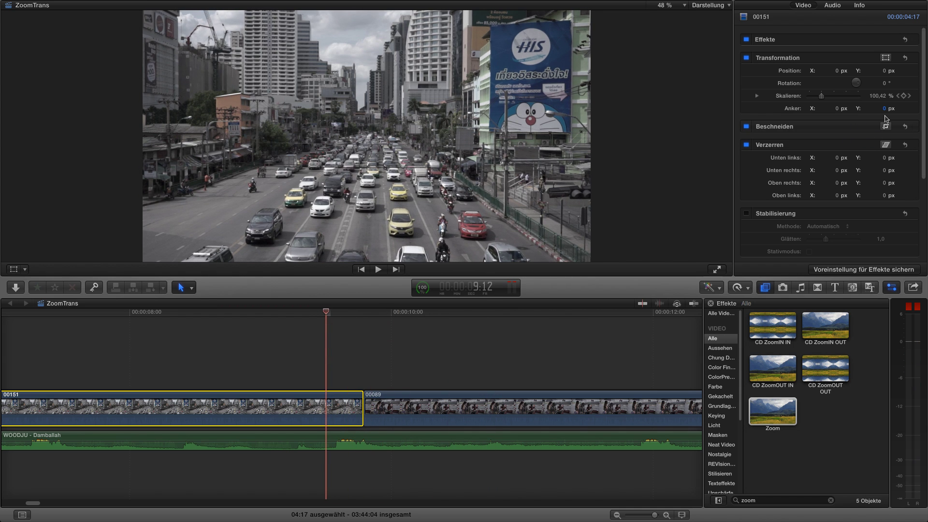
left_click(910, 96)
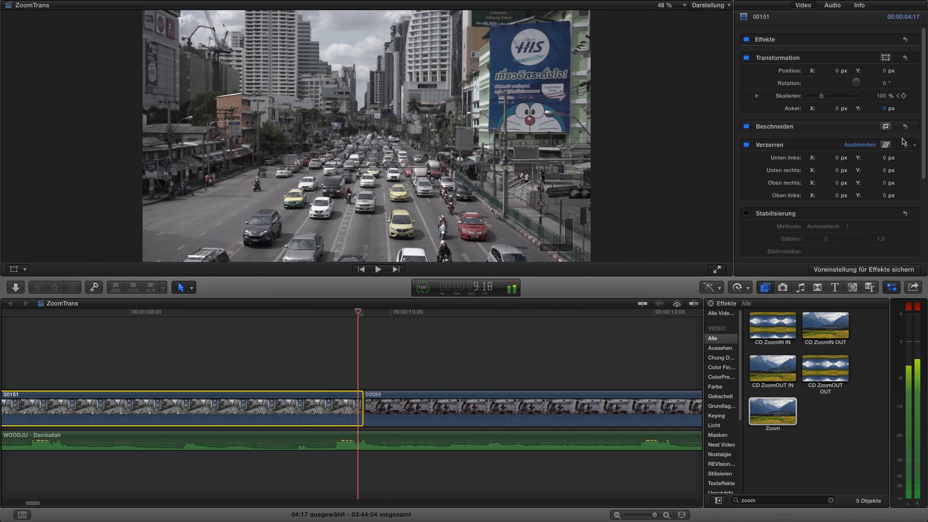
left_click_drag(820, 101, 926, 116)
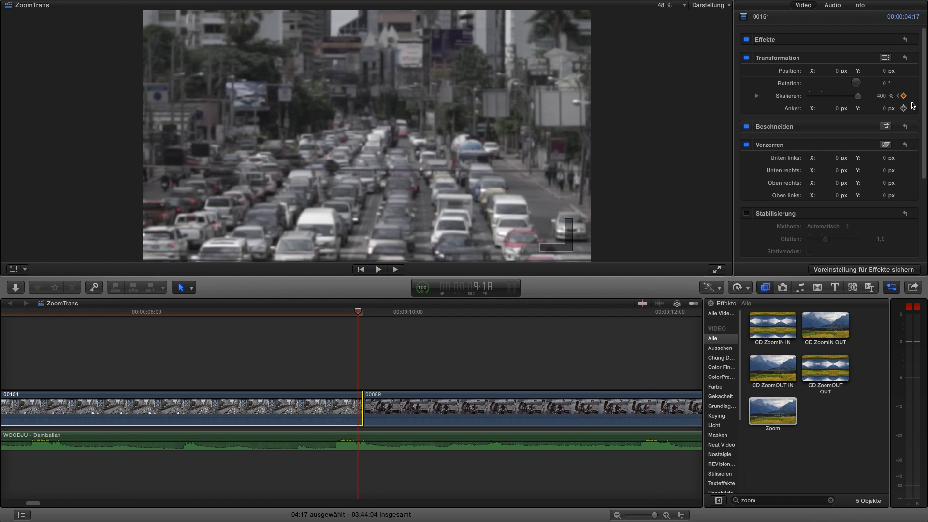
key("j")
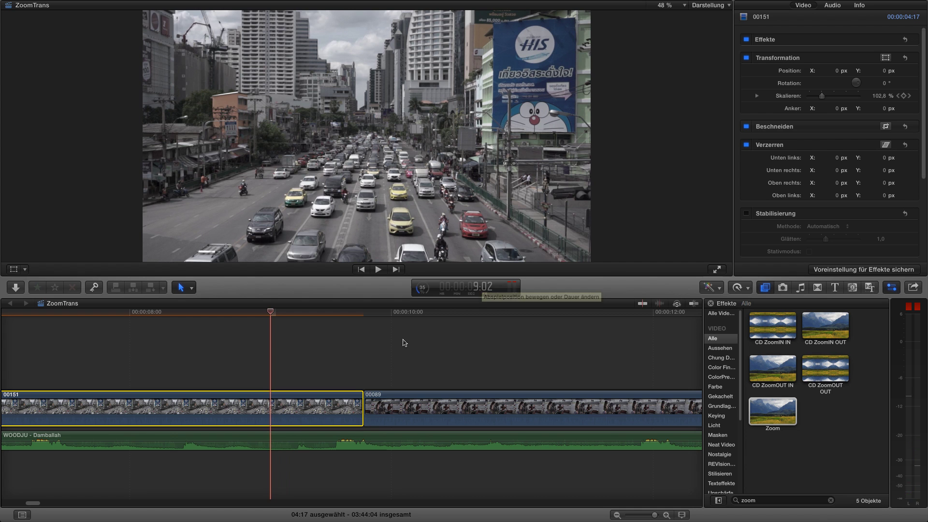
key("space")
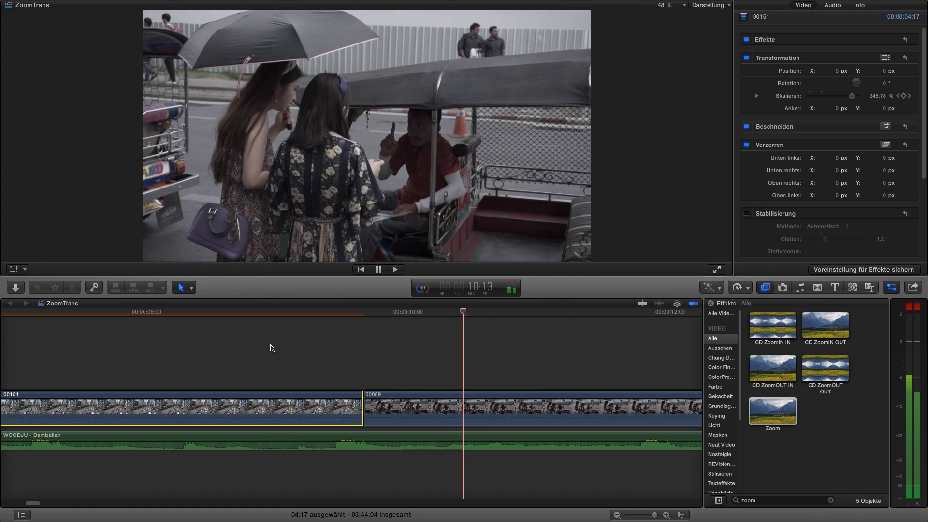
left_click(268, 346)
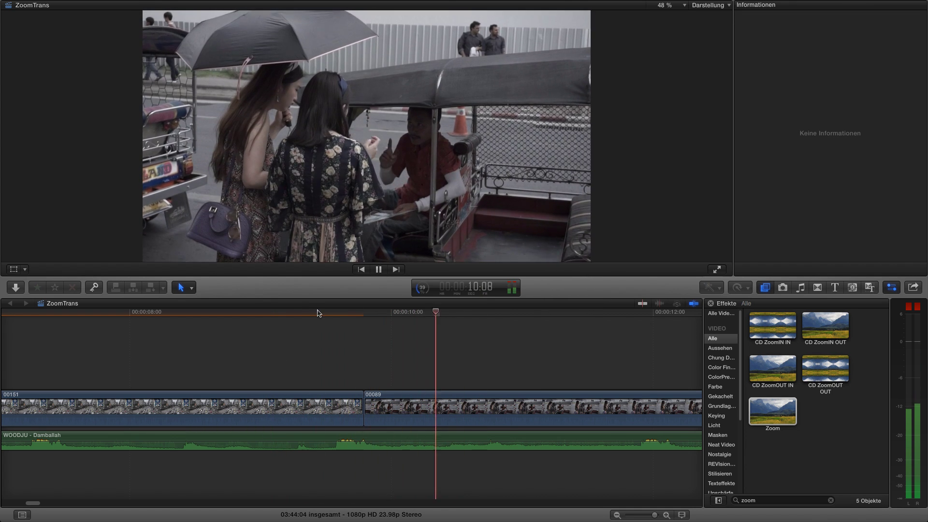
left_click(311, 312)
left_click(266, 315)
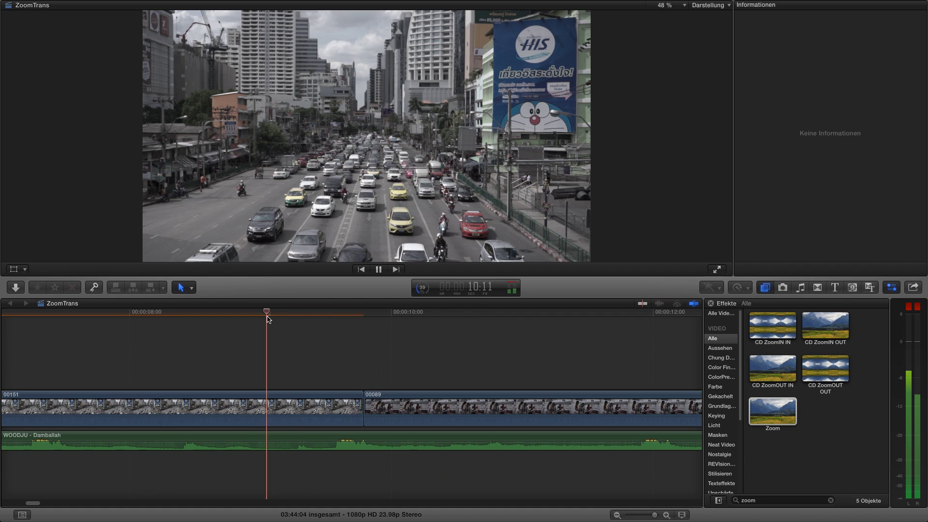
key("space")
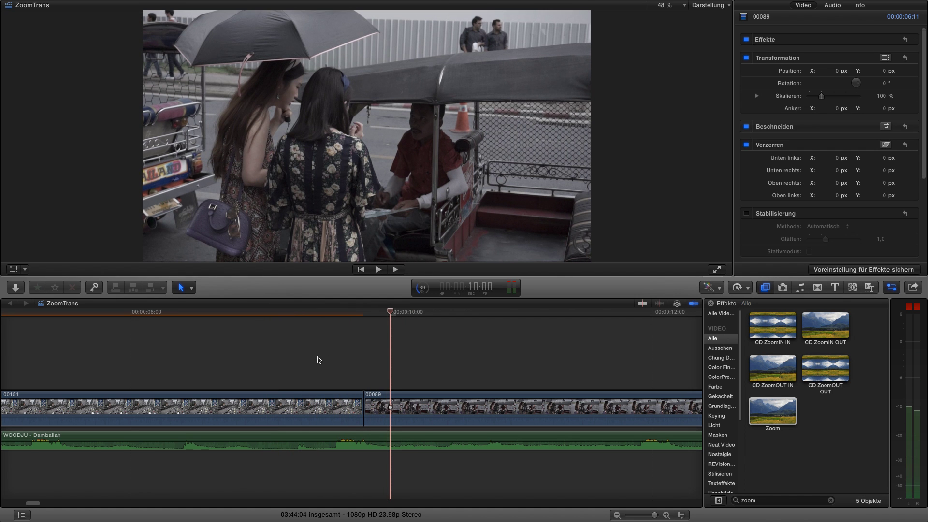
Step: Go to clip 00151's 9:13 Scale keyframe and blade the clip there with Cmd+B
key("j")
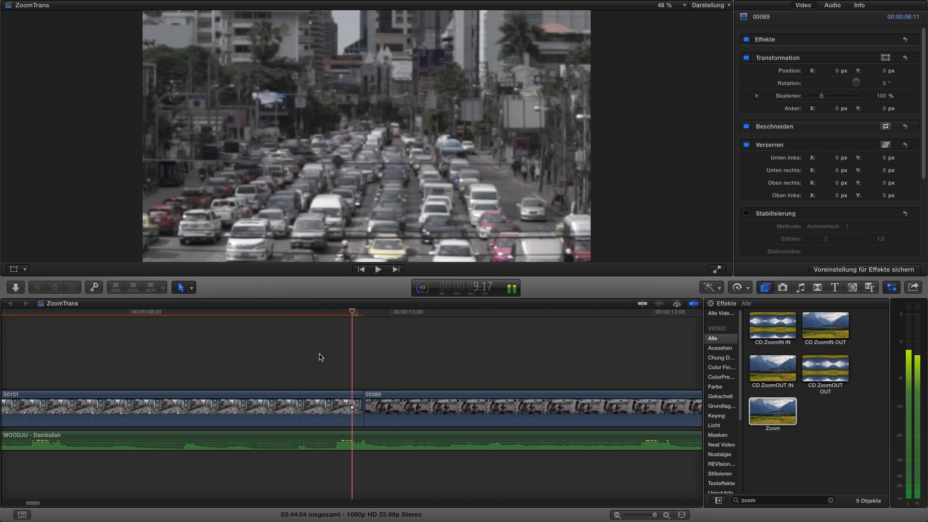
key("space")
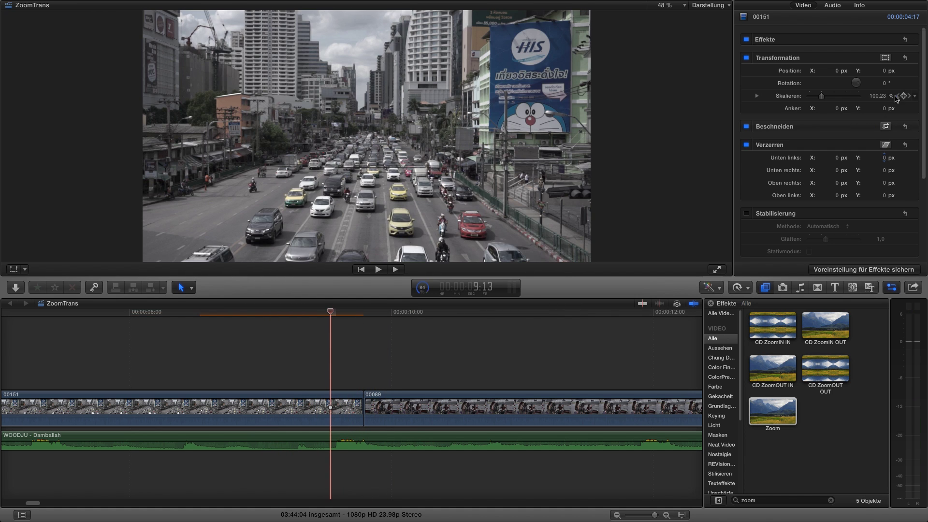
left_click(897, 96)
left_click(898, 96)
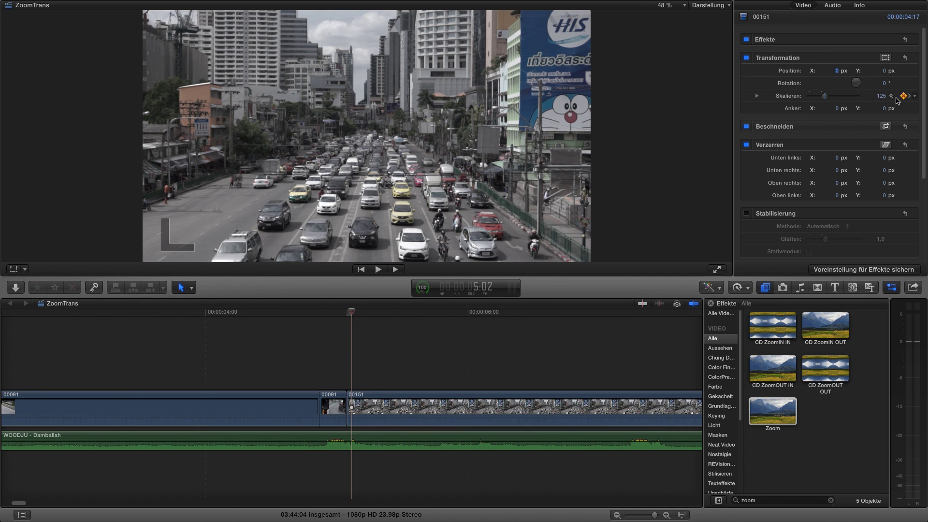
left_click(911, 99)
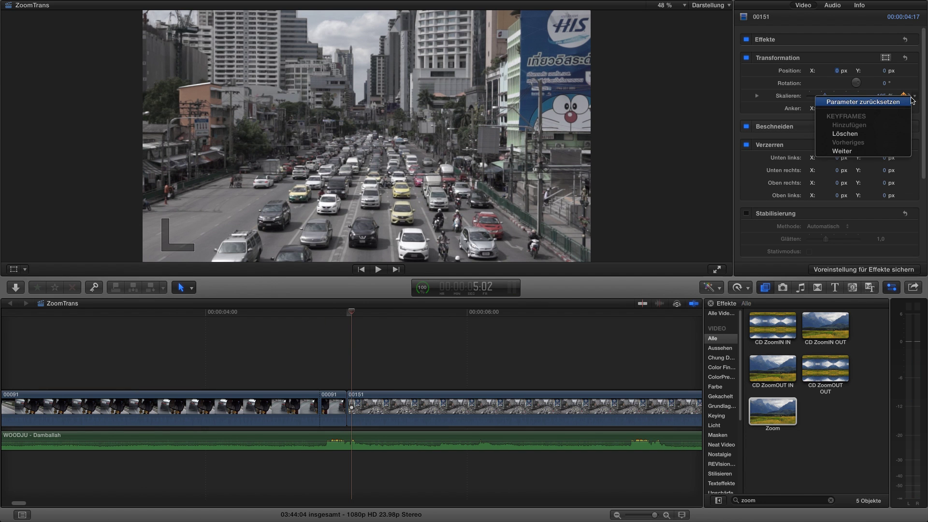
key("Escape")
left_click(910, 97)
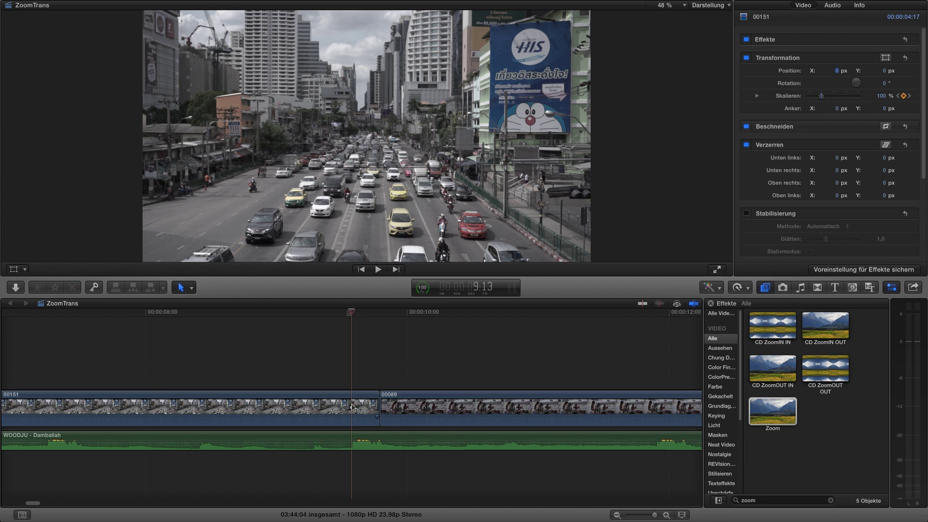
left_click(357, 405)
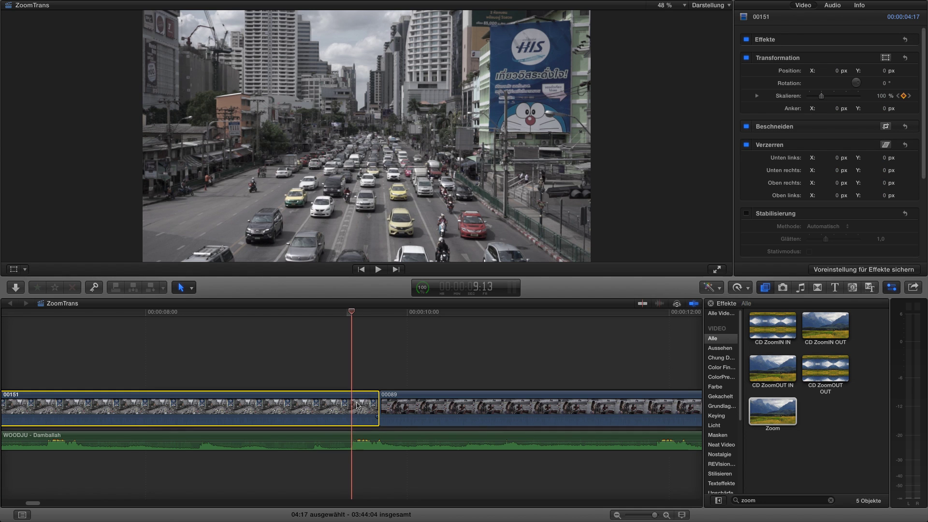
key("super+b")
Step: Apply Zoom blur to the short 00151 piece and set its Amount to 9.0 at 9:18
left_click_drag(774, 419, 364, 412)
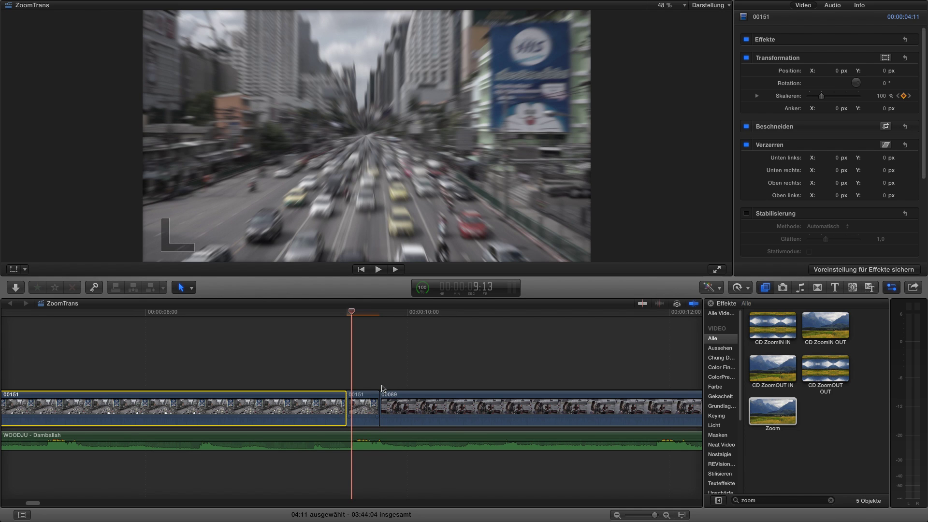
key("Right")
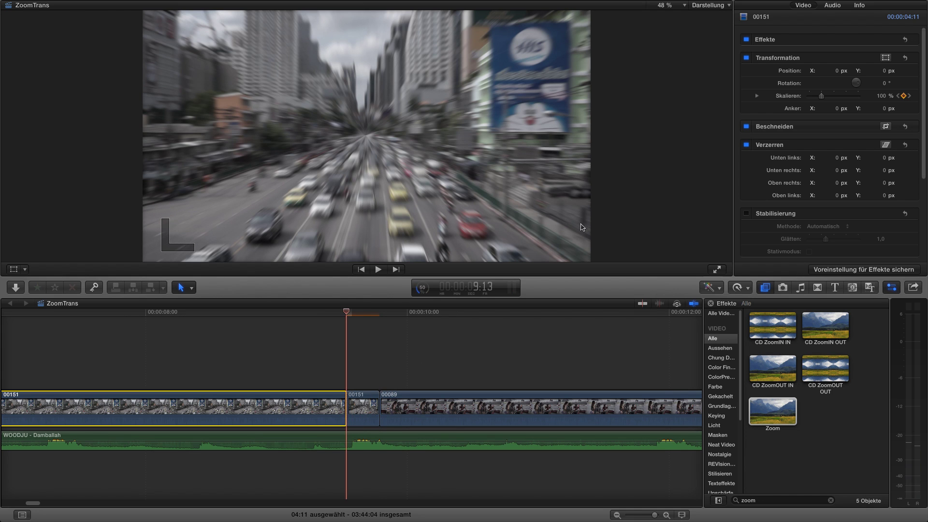
left_click(371, 405)
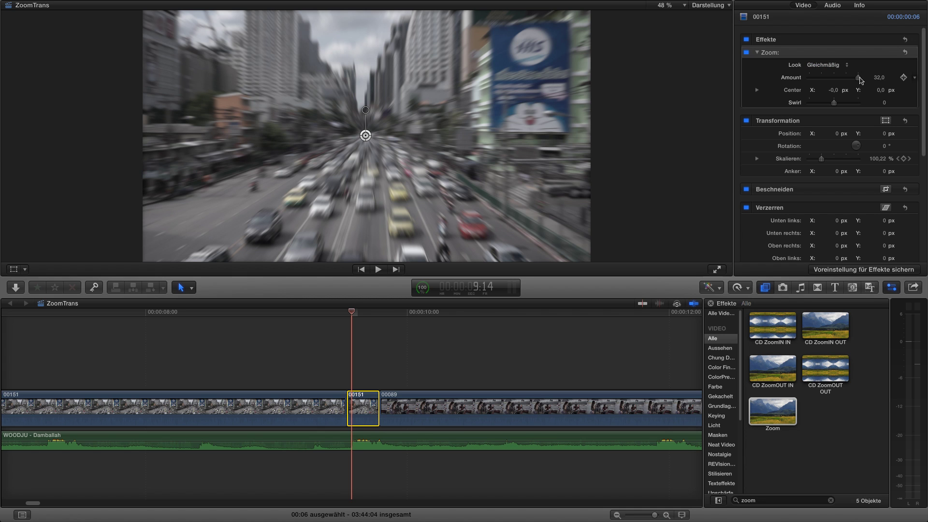
left_click_drag(860, 80, 815, 78)
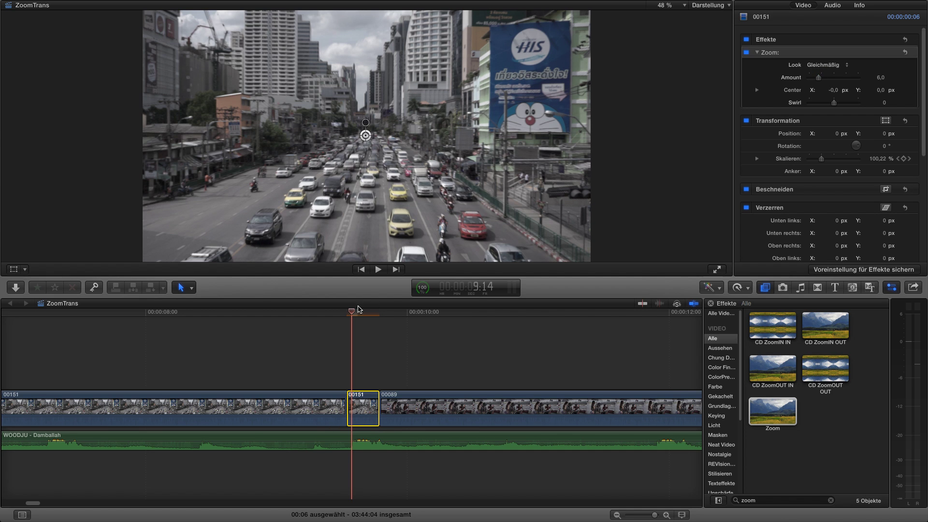
left_click_drag(350, 313, 373, 312)
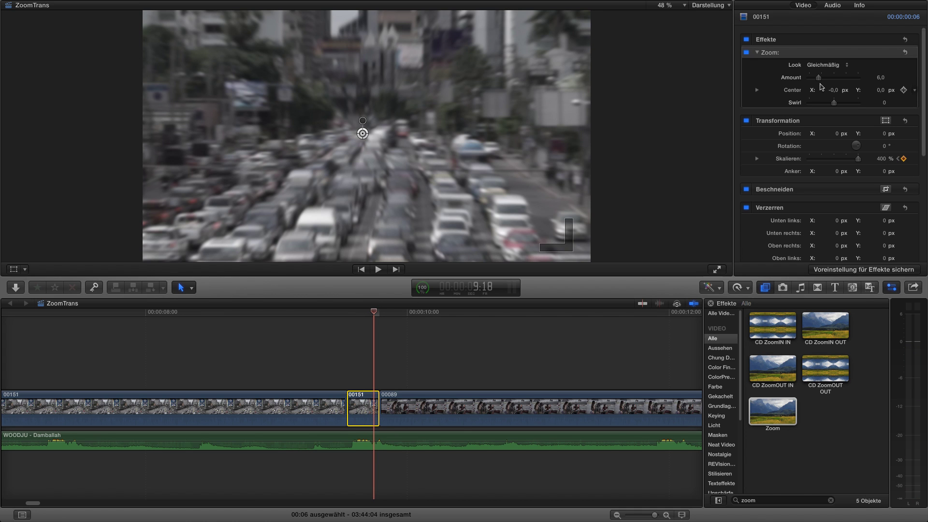
left_click_drag(819, 78, 826, 82)
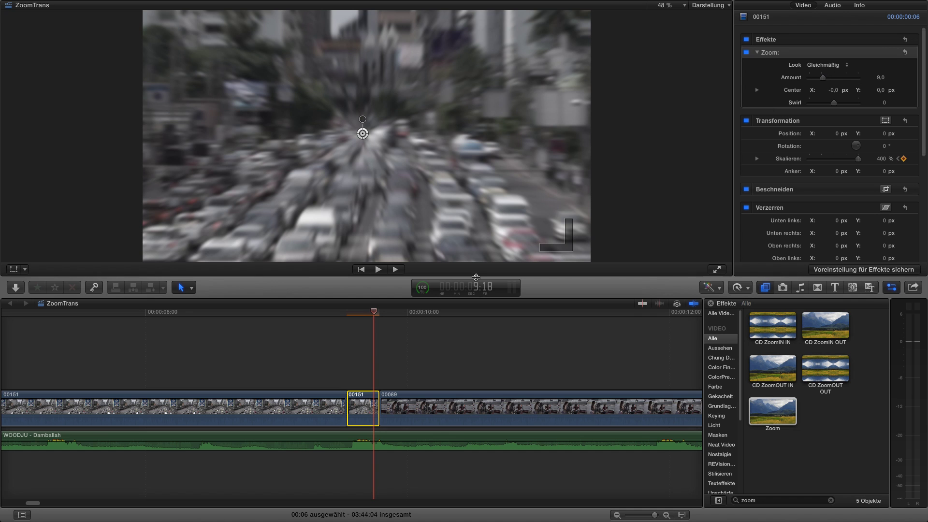
left_click(617, 515)
Step: Replay the second zoom transition and select clip 00089
key("Right")
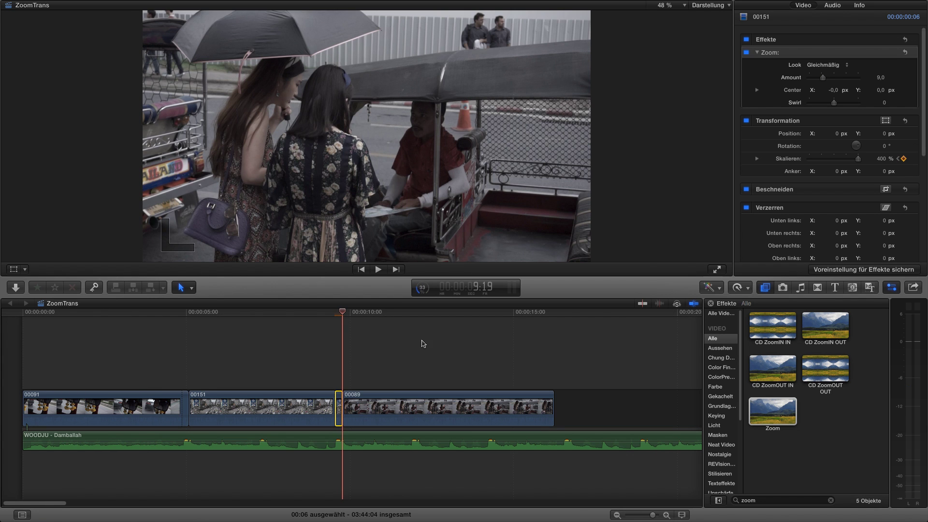
key("space")
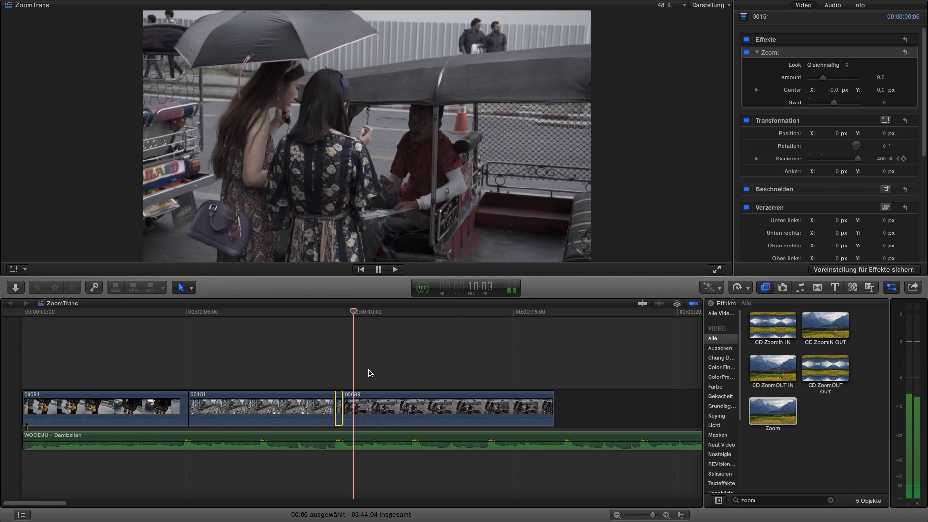
left_click(320, 375)
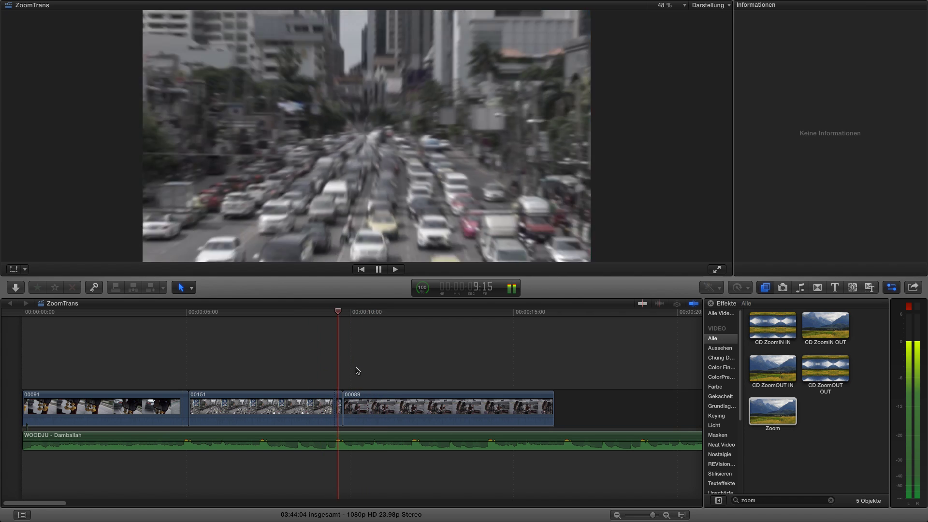
left_click(346, 409)
key("space")
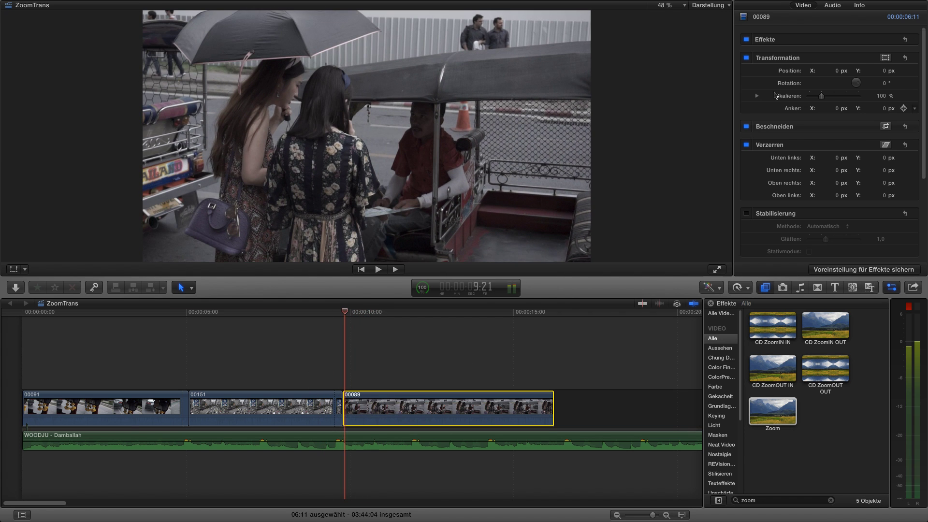
Step: Near clip 00089's end at 16:05, scale it up to 130% as a keyframe
key("Right")
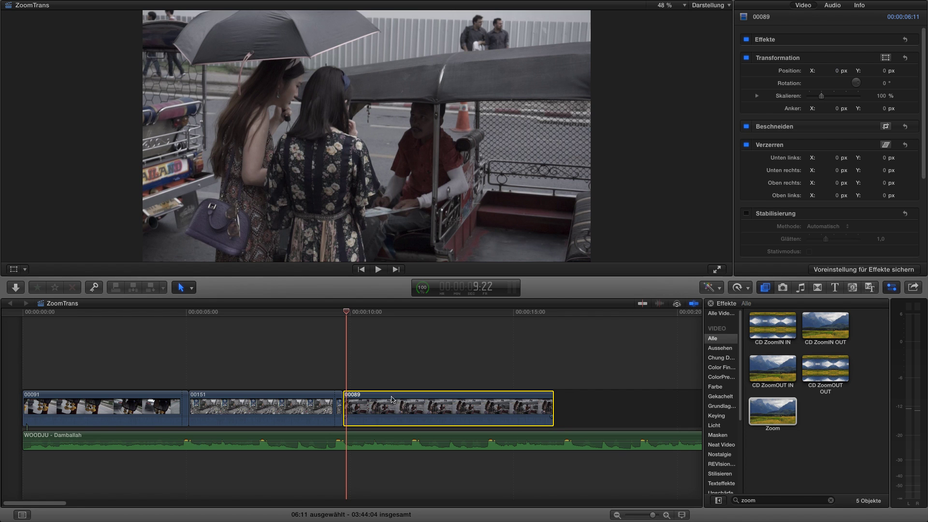
key("Left")
key("Left")
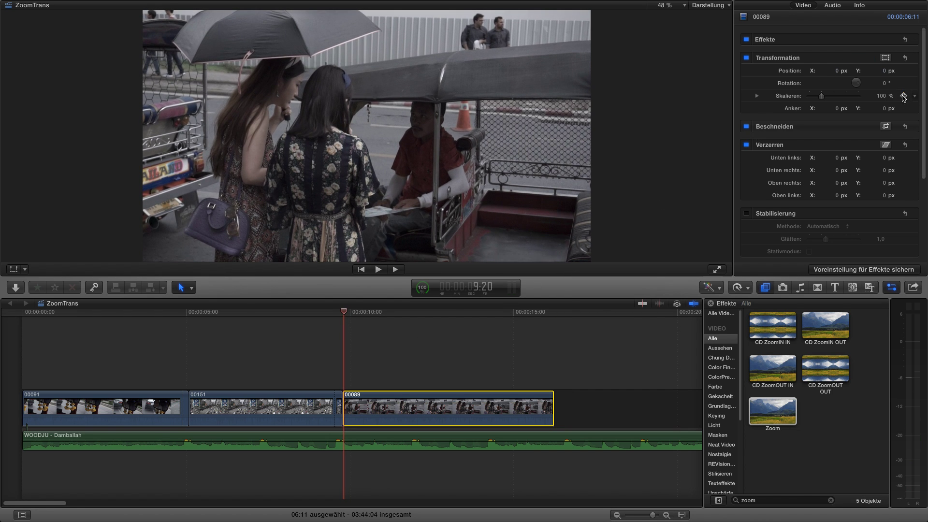
left_click_drag(352, 316, 552, 319)
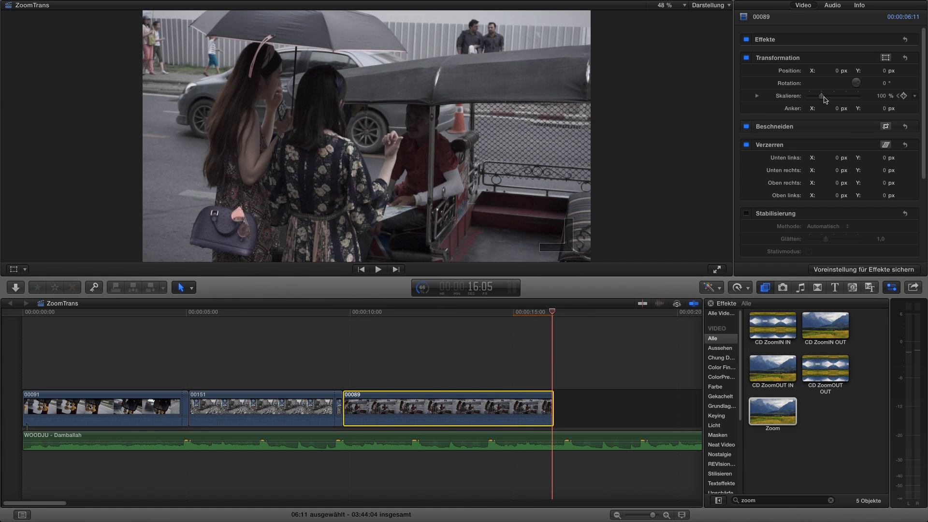
left_click_drag(824, 97, 825, 99)
left_click(308, 326)
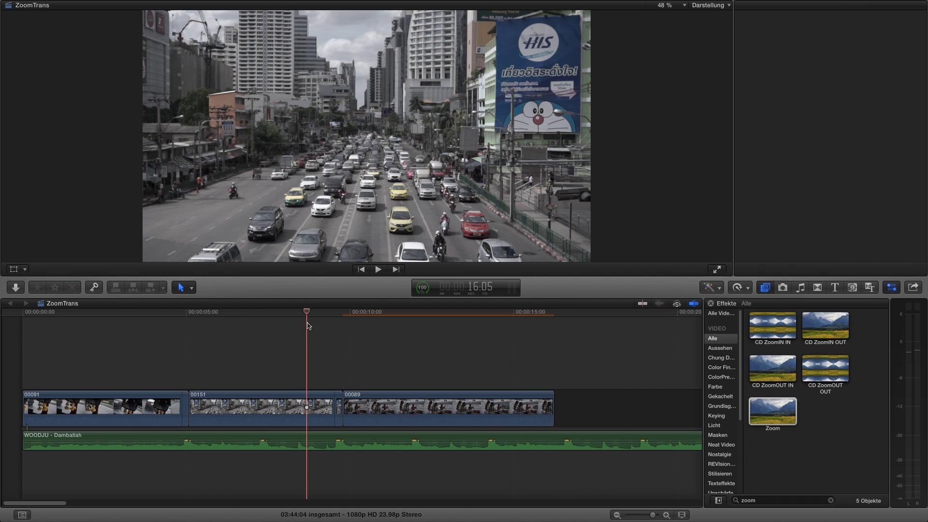
key("space")
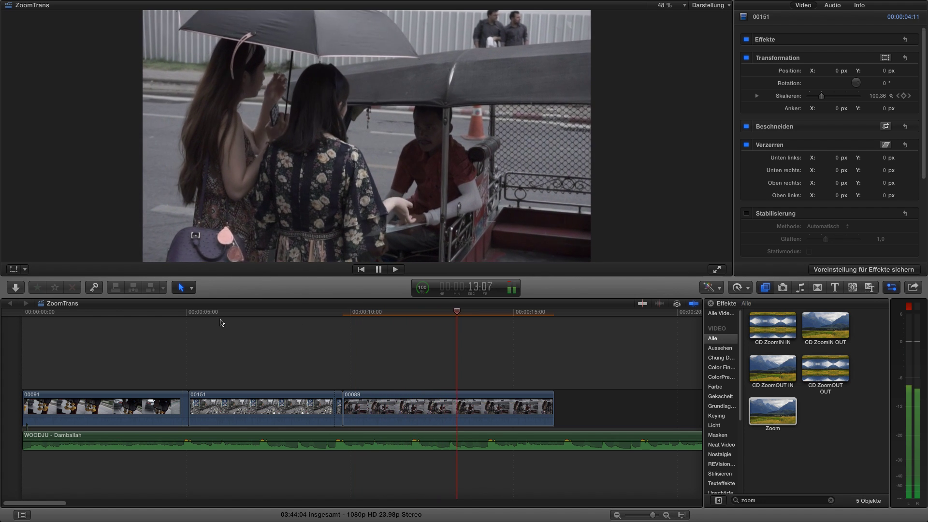
key("space")
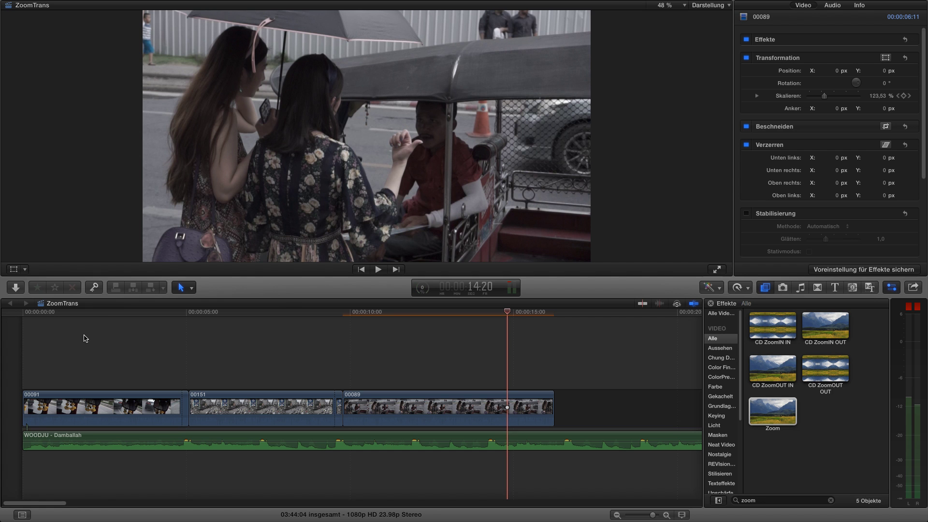
left_click(104, 338)
key("space")
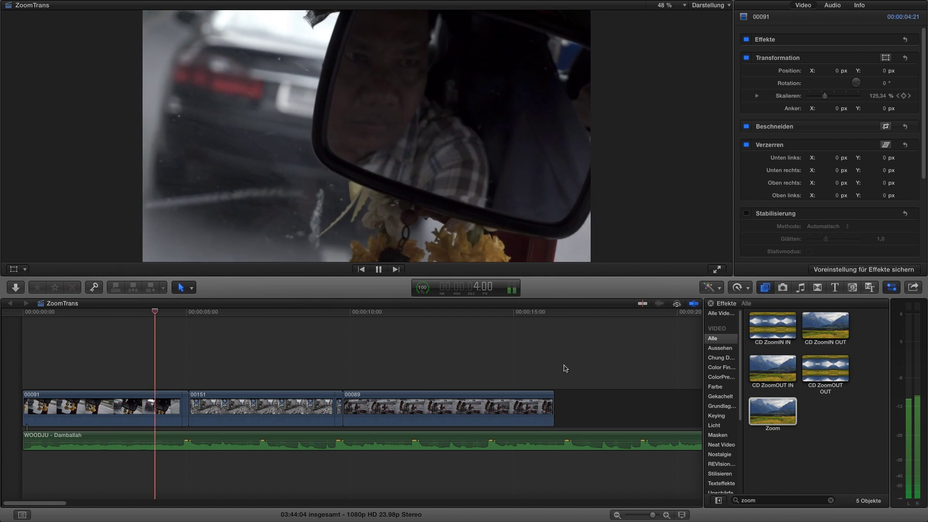